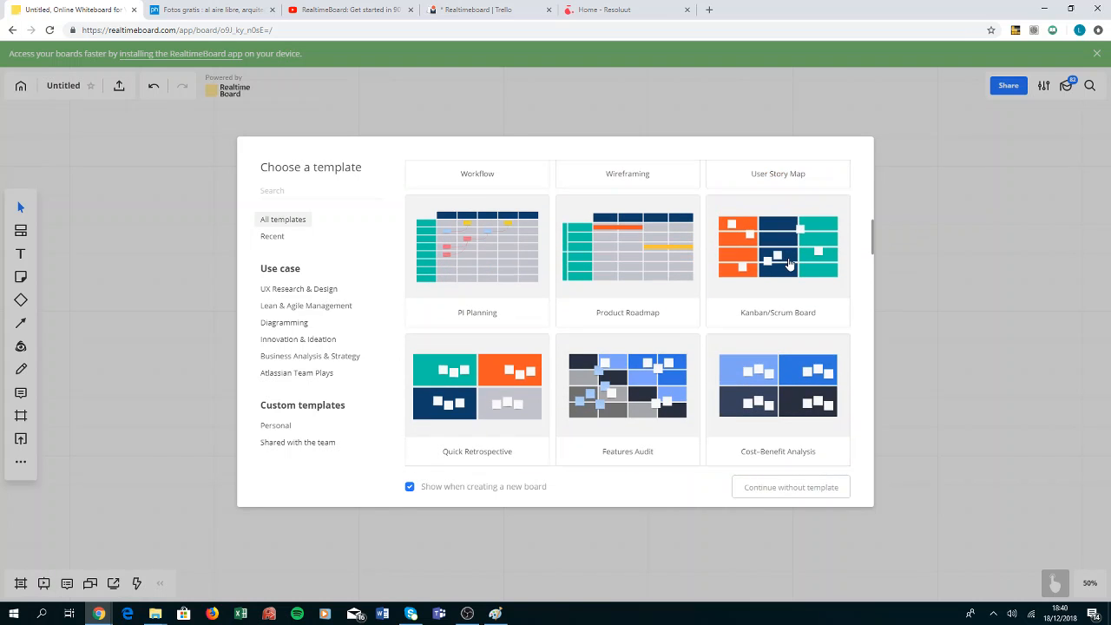
Step: Insert the Kanban/Scrum Board template, enlarge it and centre it in the visible board area
click(789, 262)
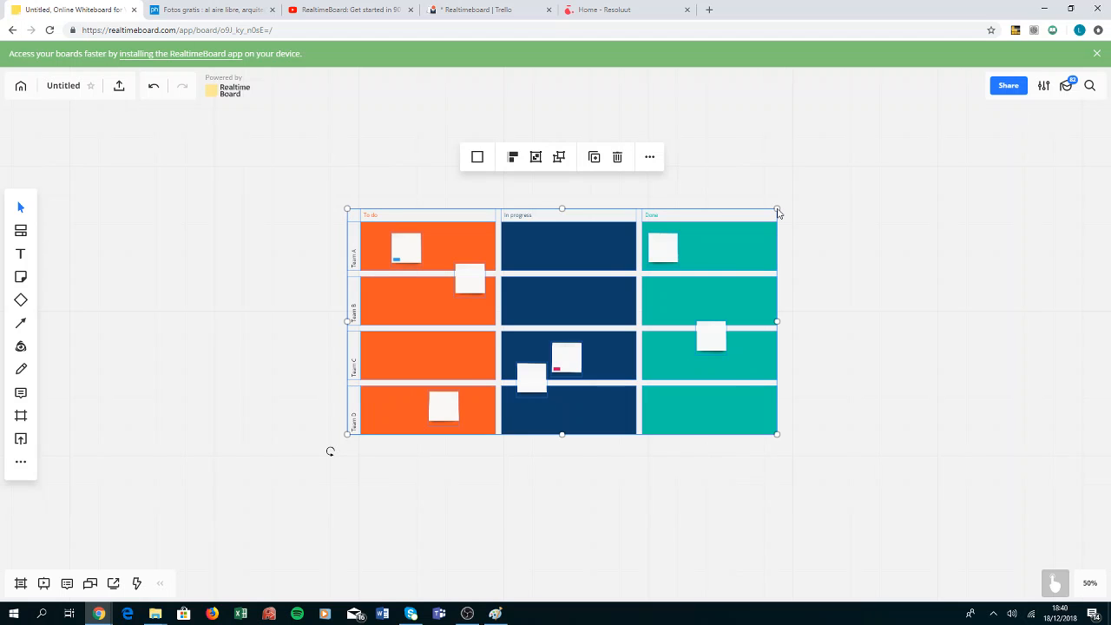
drag(776, 212, 984, 35)
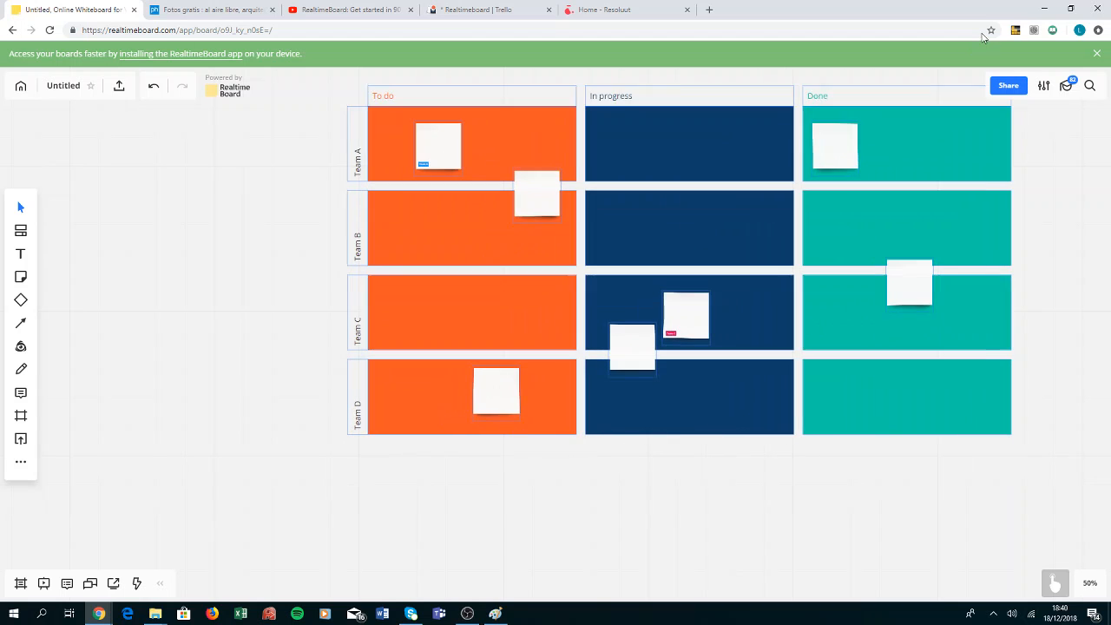
drag(652, 229, 512, 321)
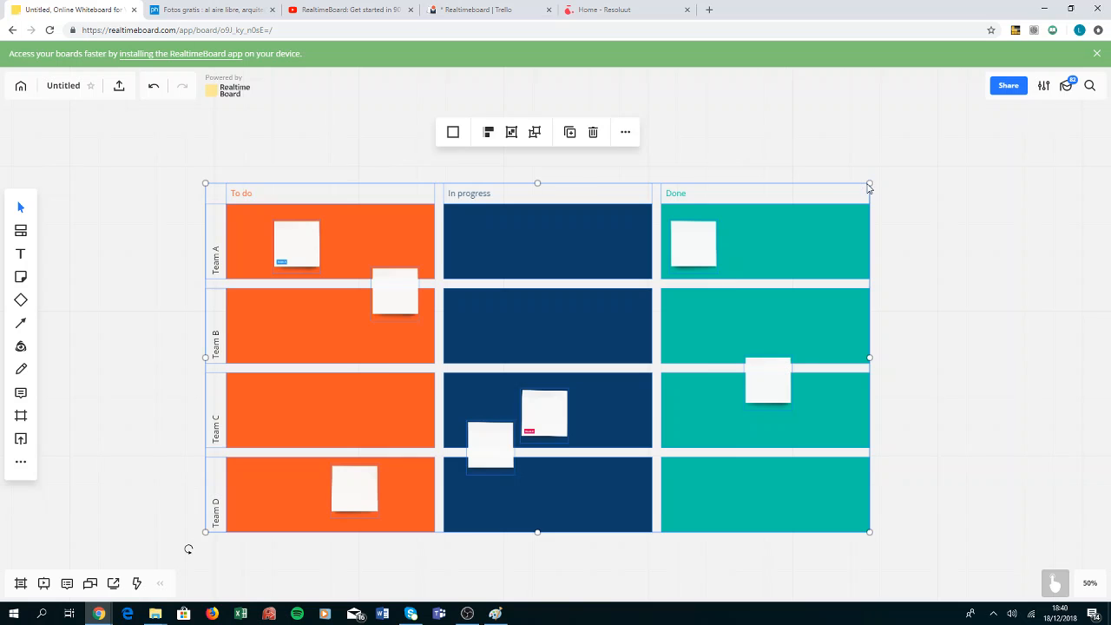
drag(873, 186, 947, 141)
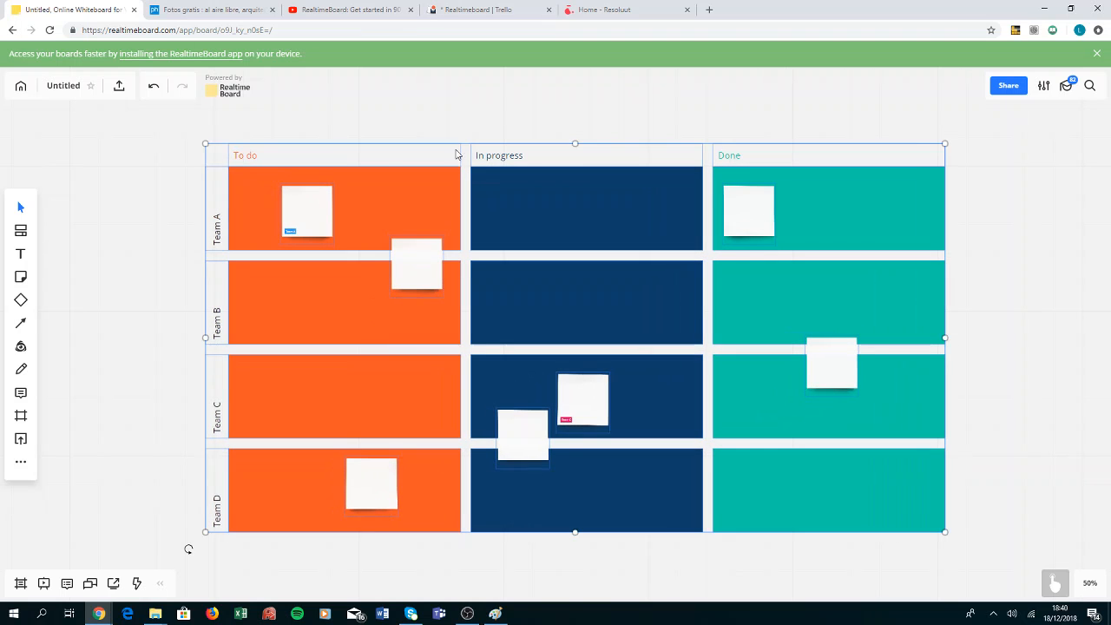
Step: Rename the In progress column header to "sfhhjsh" and fill the Team A cell beneath it with yellow
click(501, 160)
click(502, 160)
text(sfh)
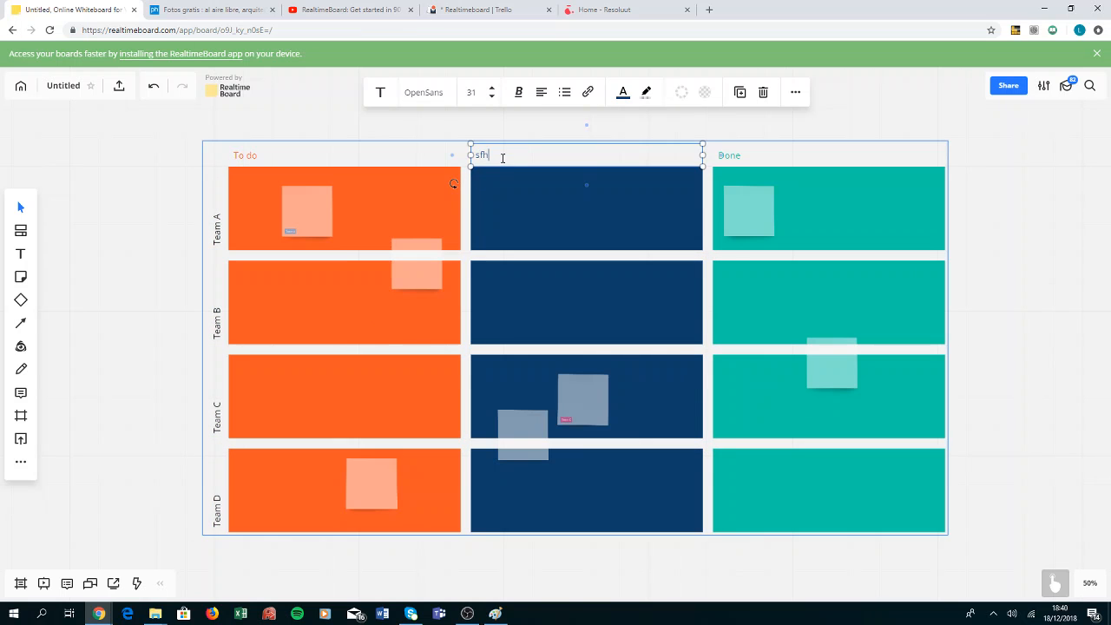
text(hjsh)
click(573, 218)
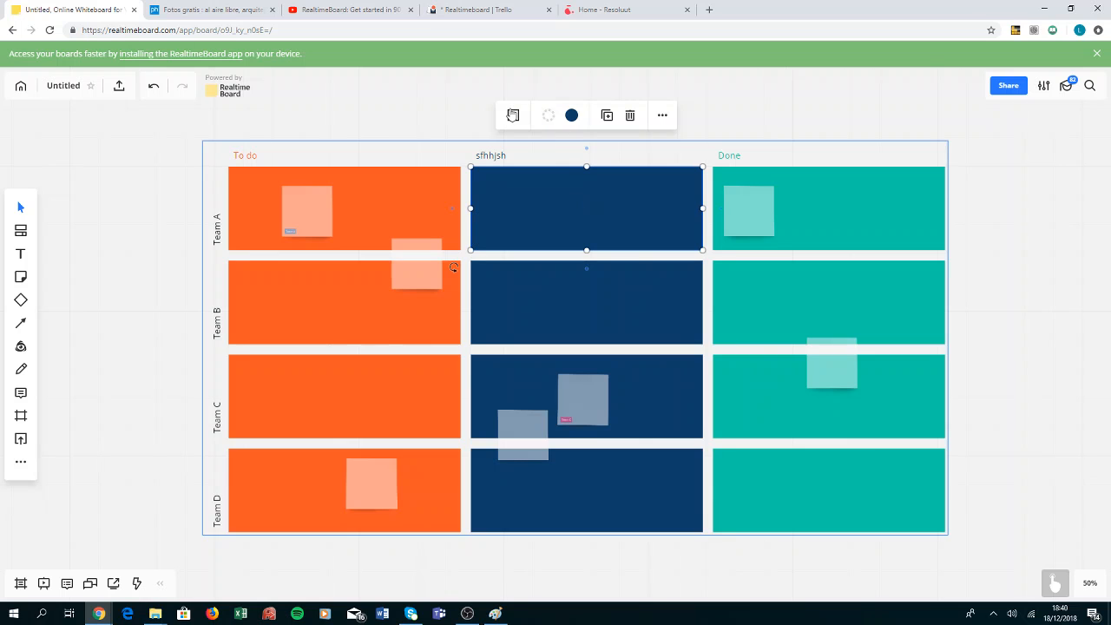
click(571, 115)
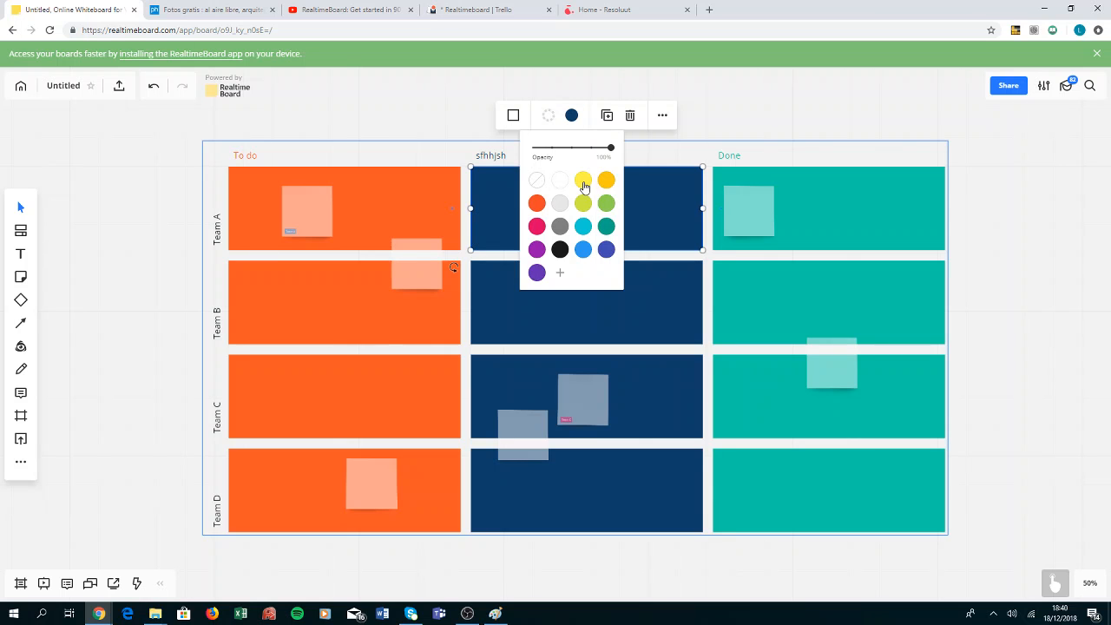
click(582, 180)
Step: Draw an arrow from the yellow cell to the Team B cell under Done and add a text label to it
click(21, 322)
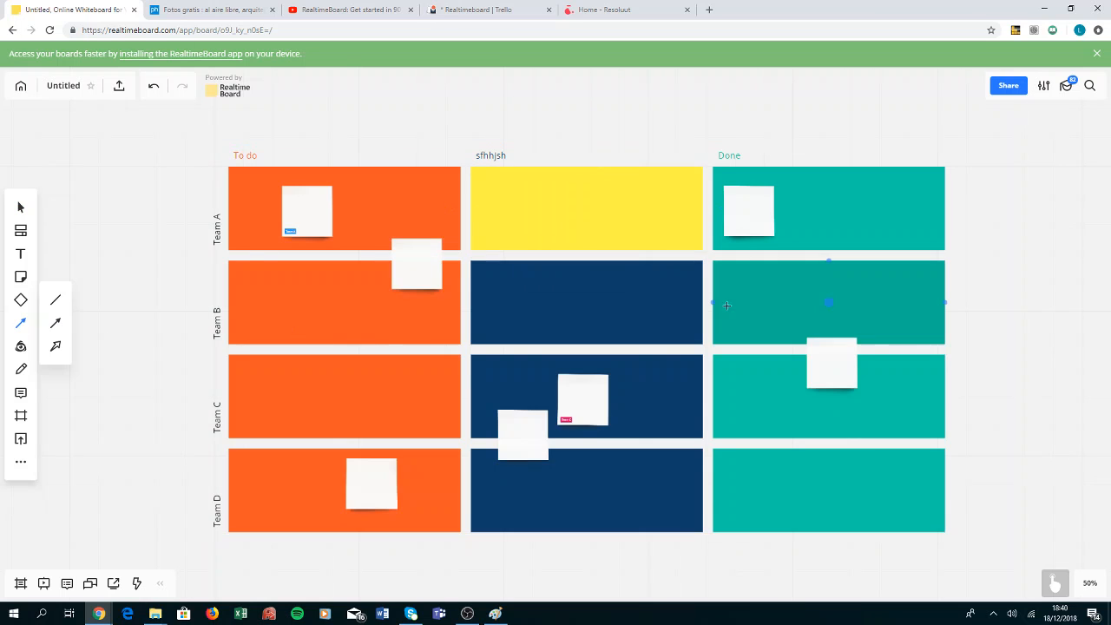
drag(587, 209, 738, 301)
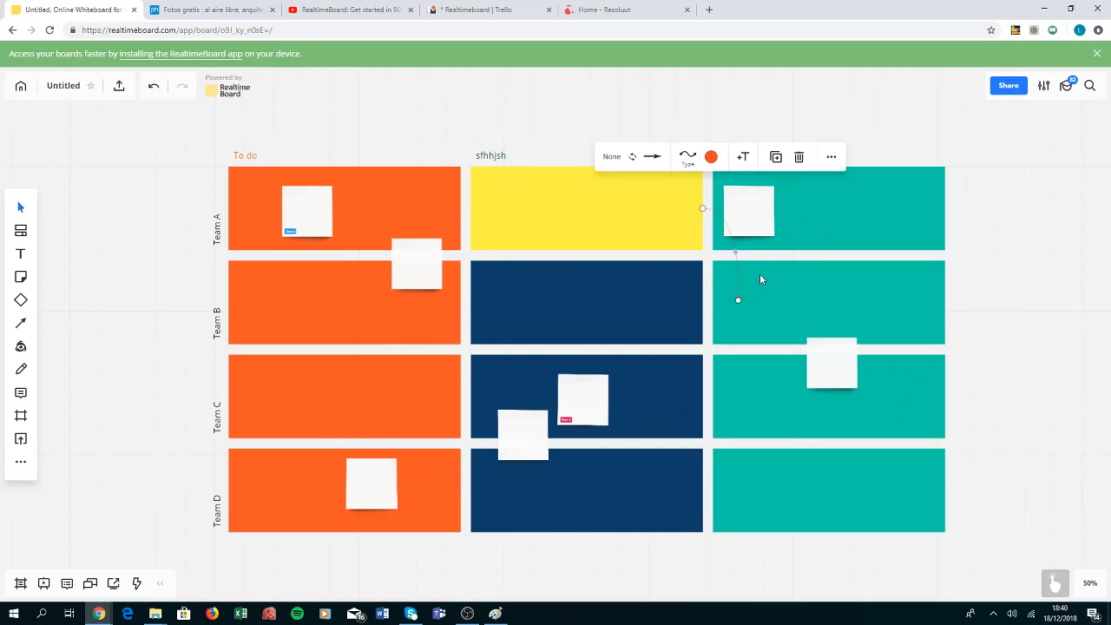
click(744, 159)
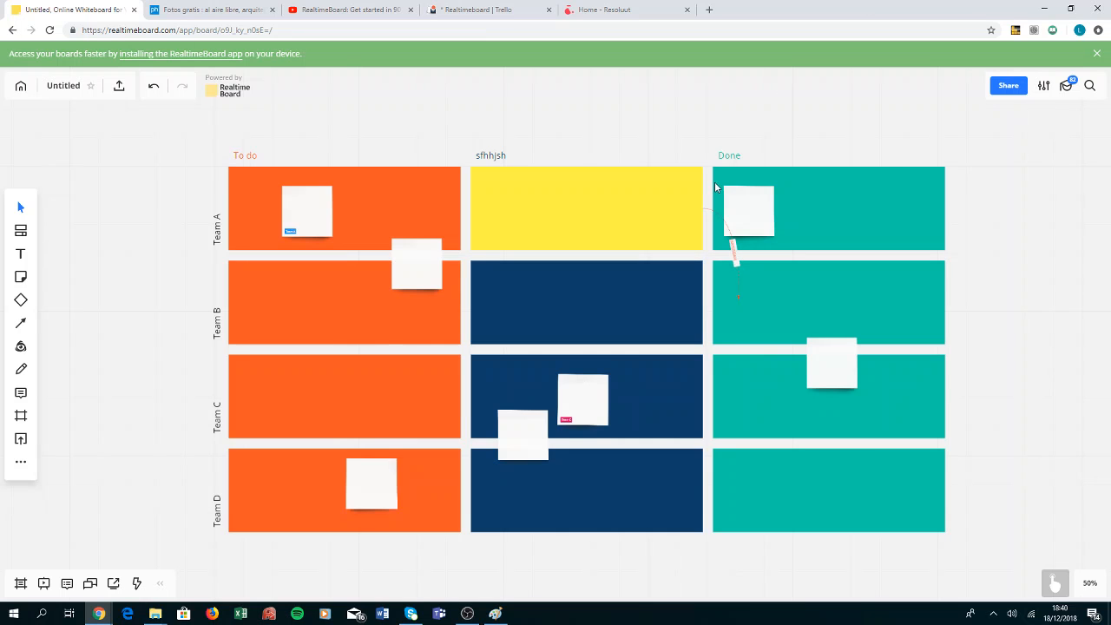
click(732, 246)
Step: Delete the Kanban grid from the board and undo the deletion
click(561, 278)
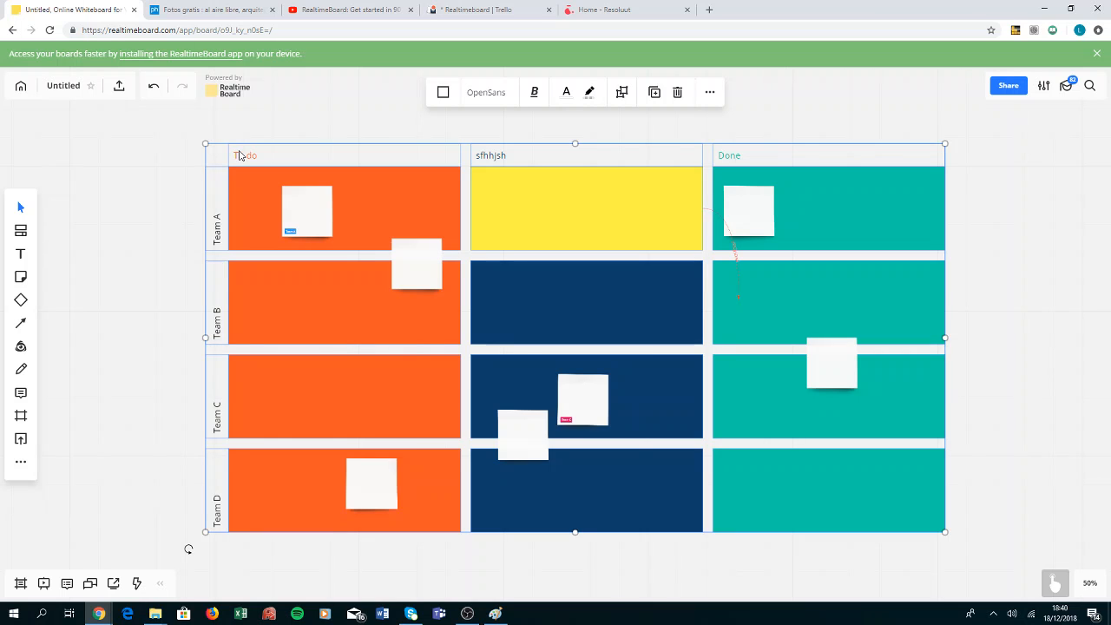
key(Delete)
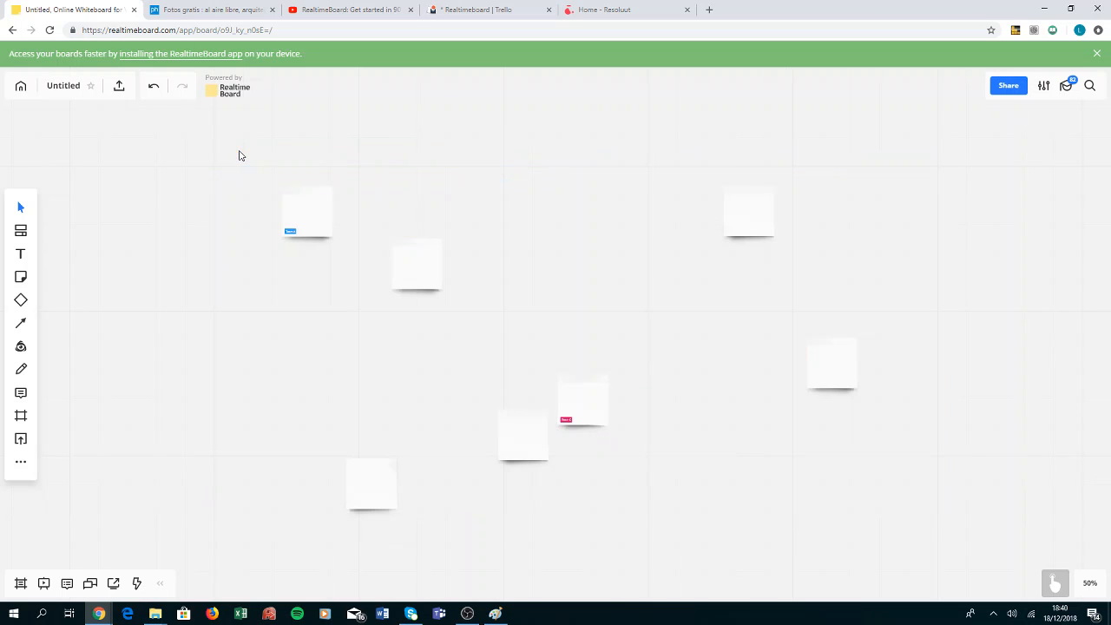
key(ctrl+z)
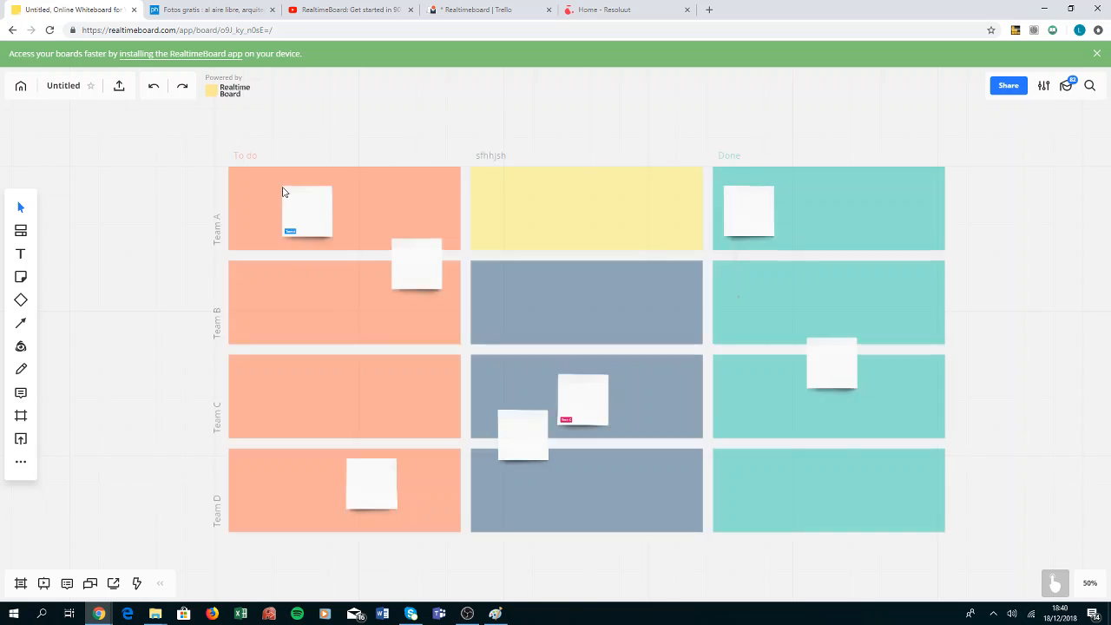
Step: Undo all remaining Kanban edits, including the template's insertion
click(154, 86)
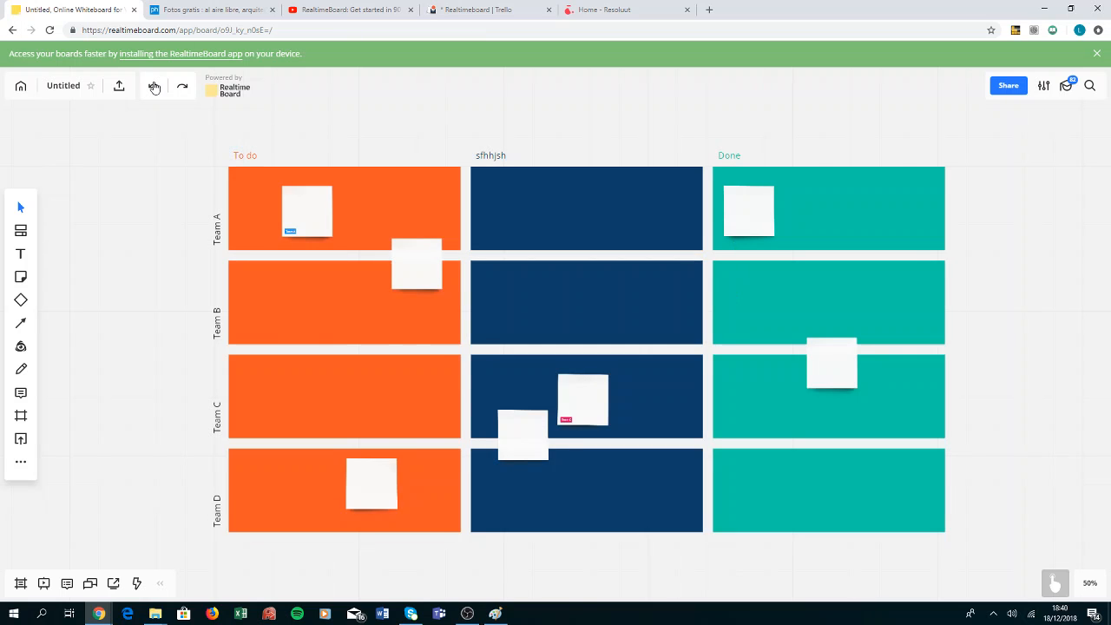
click(154, 87)
click(153, 87)
click(153, 86)
click(153, 87)
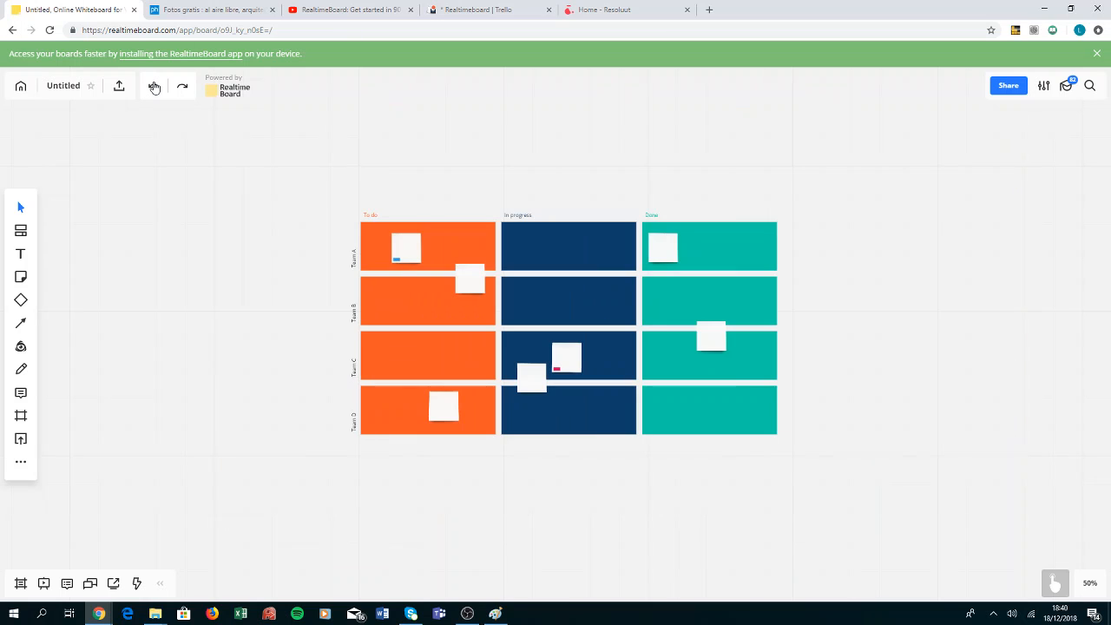
click(153, 86)
click(20, 461)
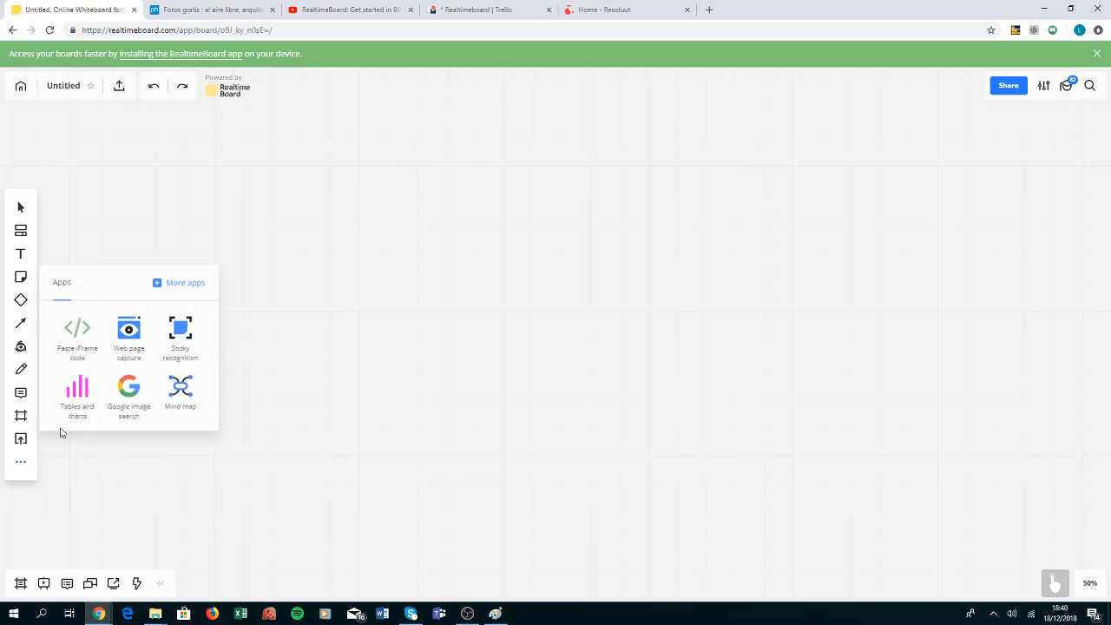
click(138, 334)
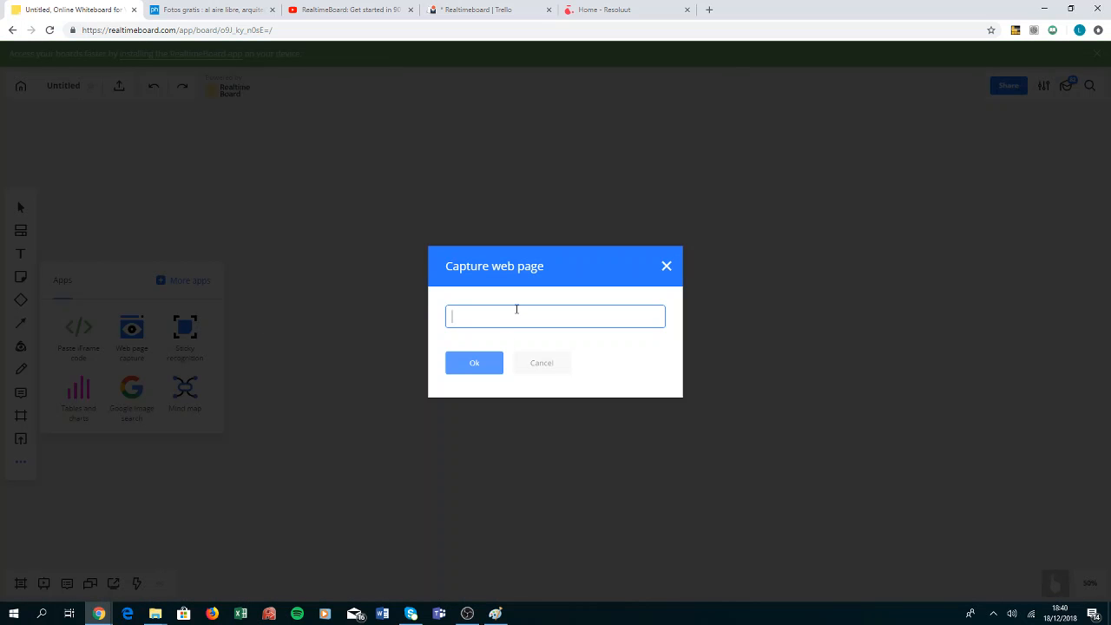
click(602, 12)
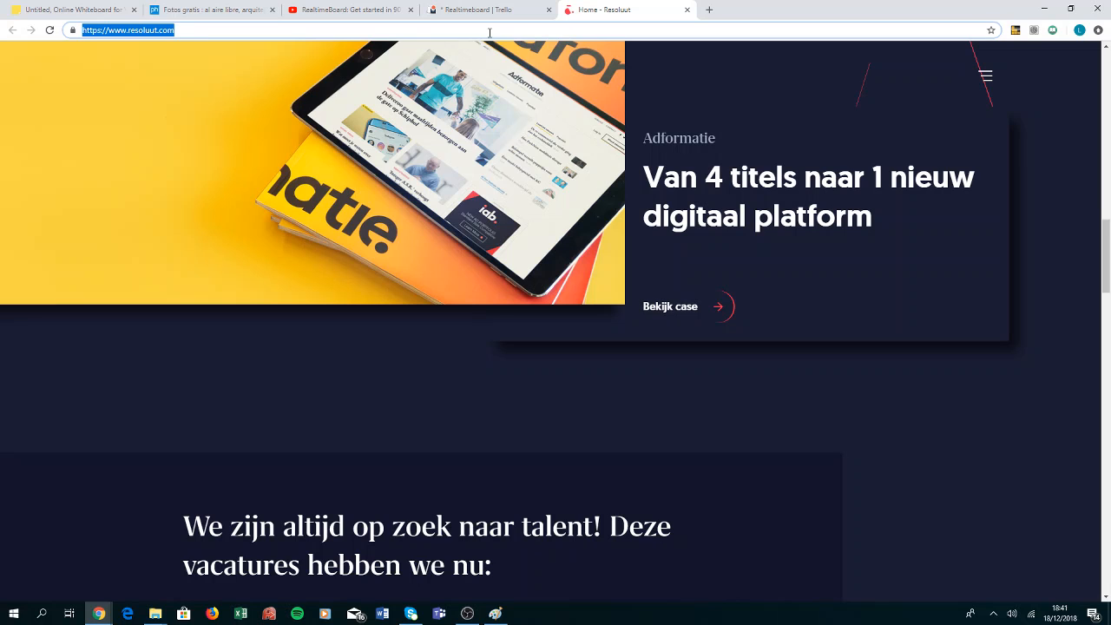
click(106, 13)
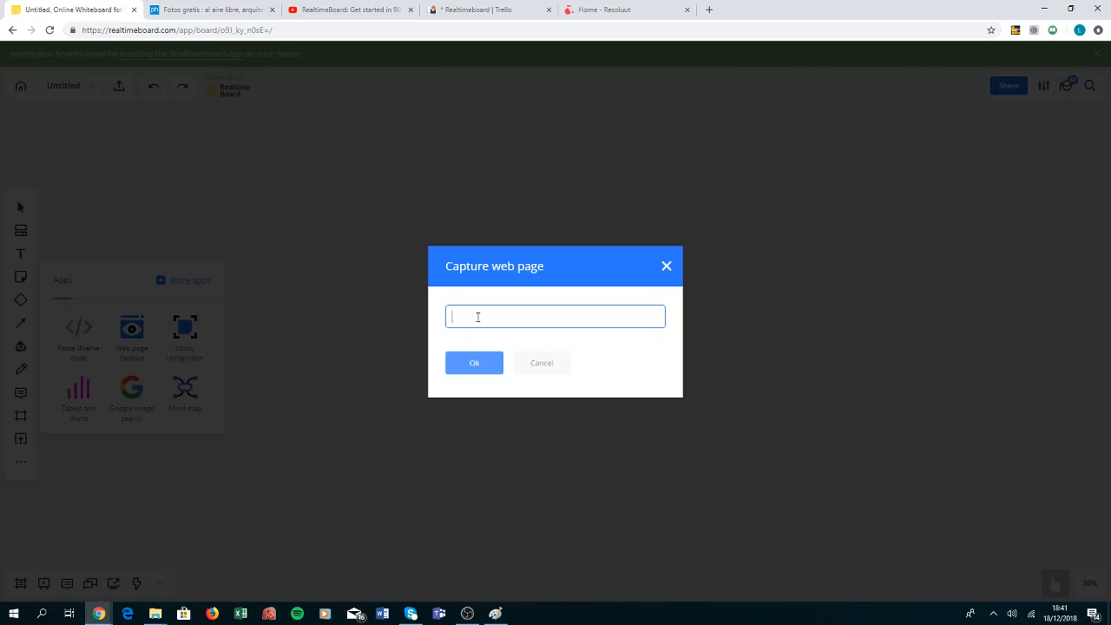
text(https://www.resoluut.com/)
click(478, 365)
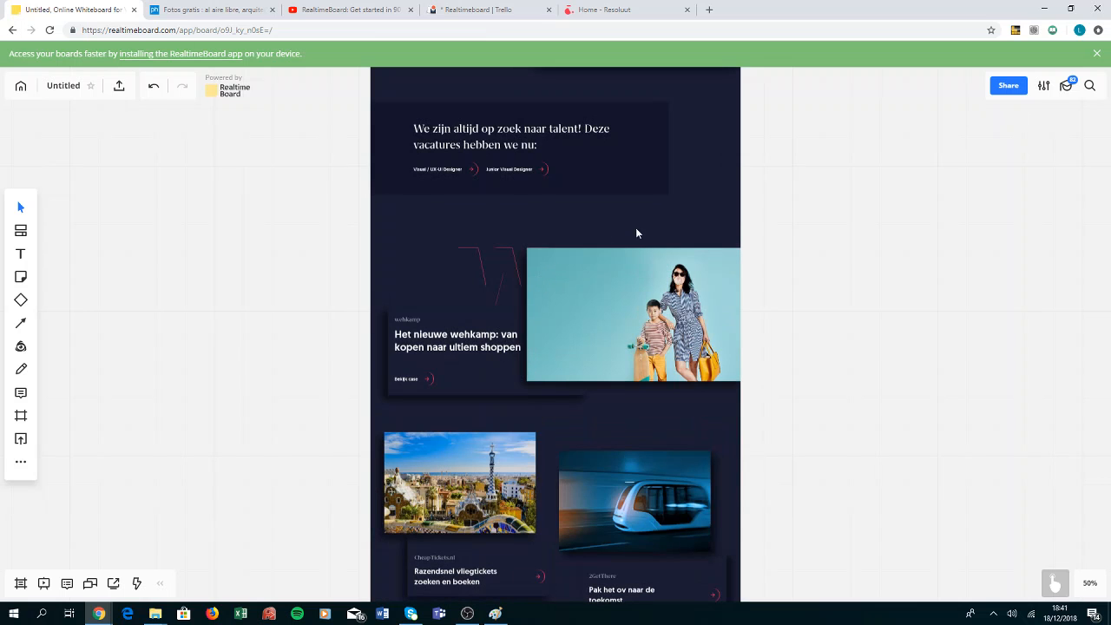
Step: Upload the image maquette.png from the device to the board
scroll(636, 232, up, 5)
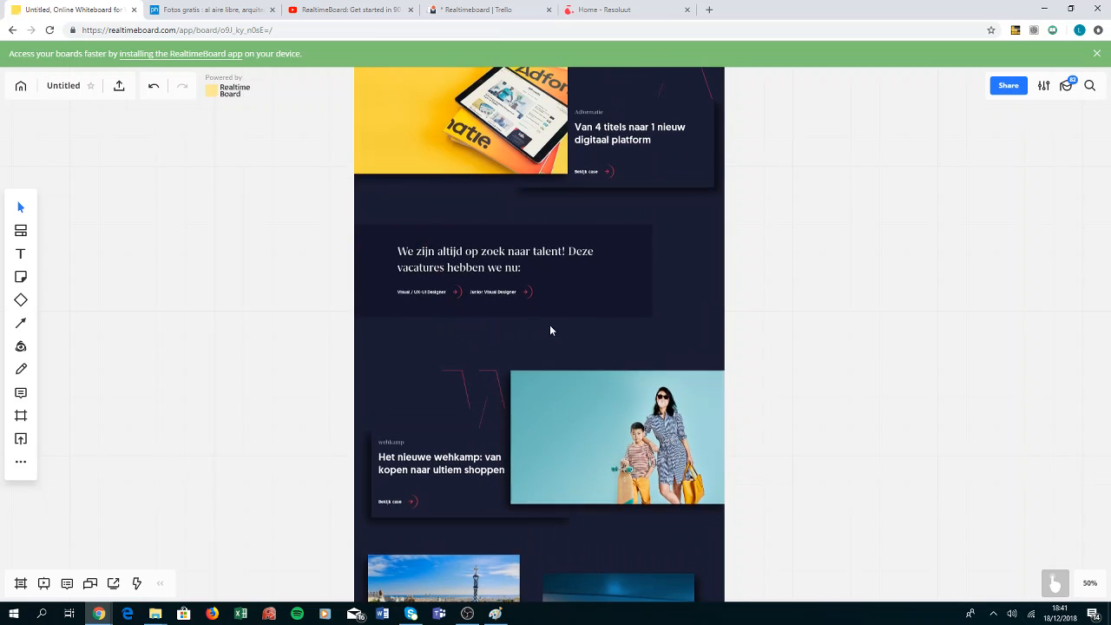
scroll(549, 330, up, 8)
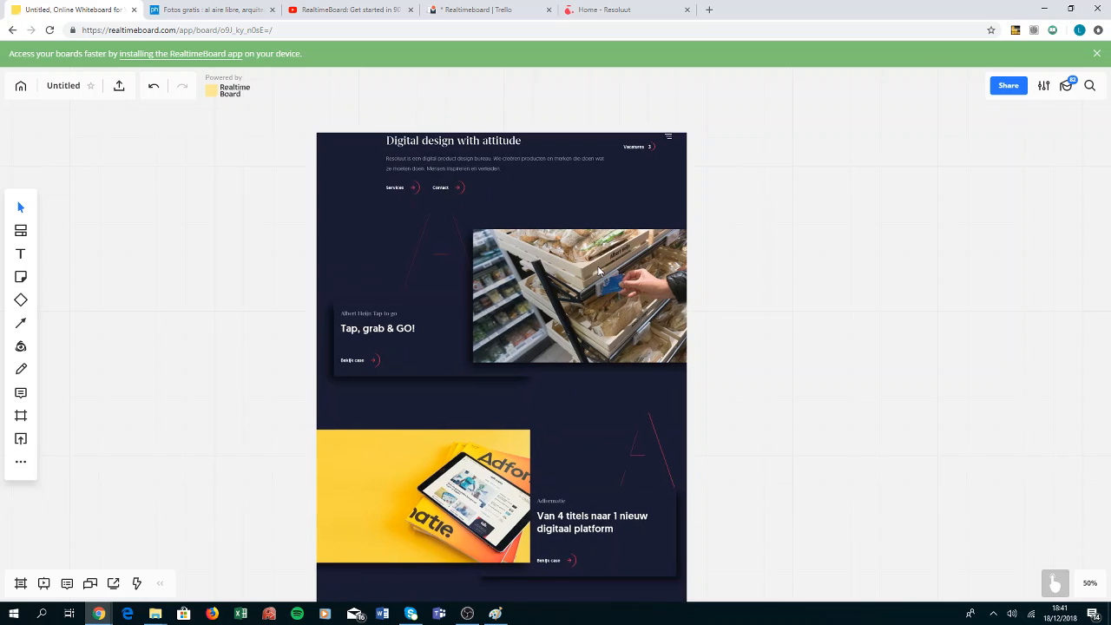
scroll(607, 276, down, 1)
double_click(833, 292)
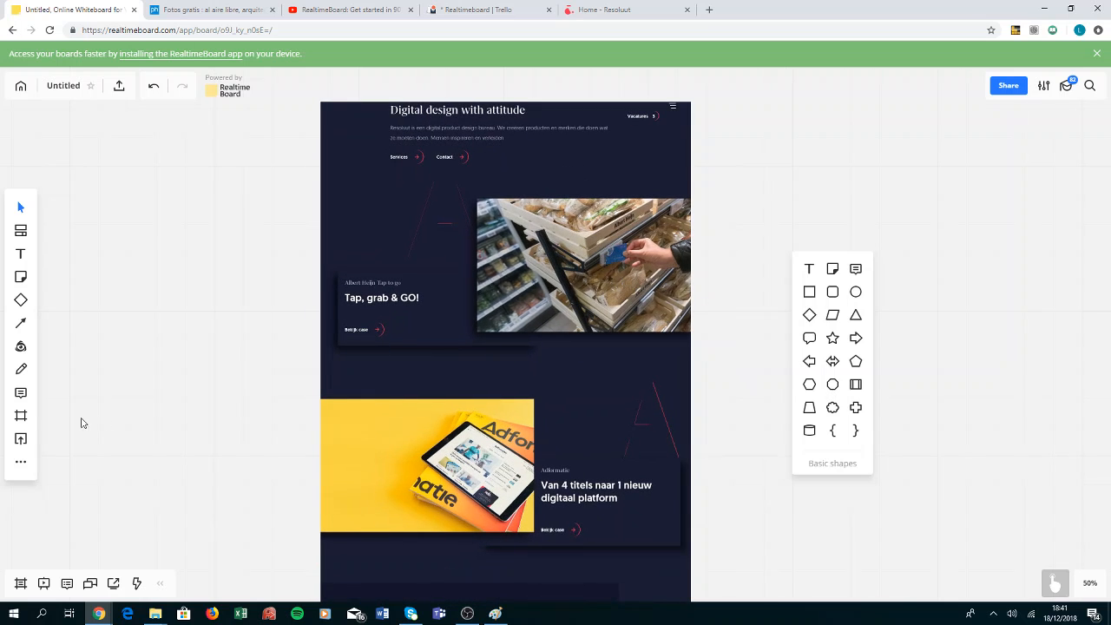
click(21, 440)
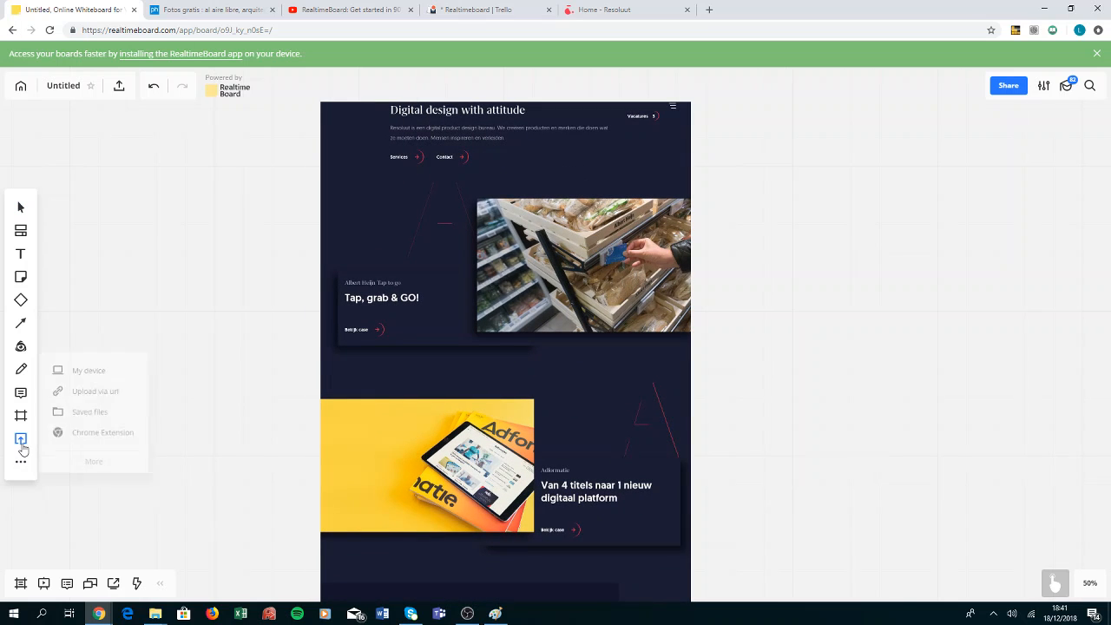
click(83, 365)
click(136, 91)
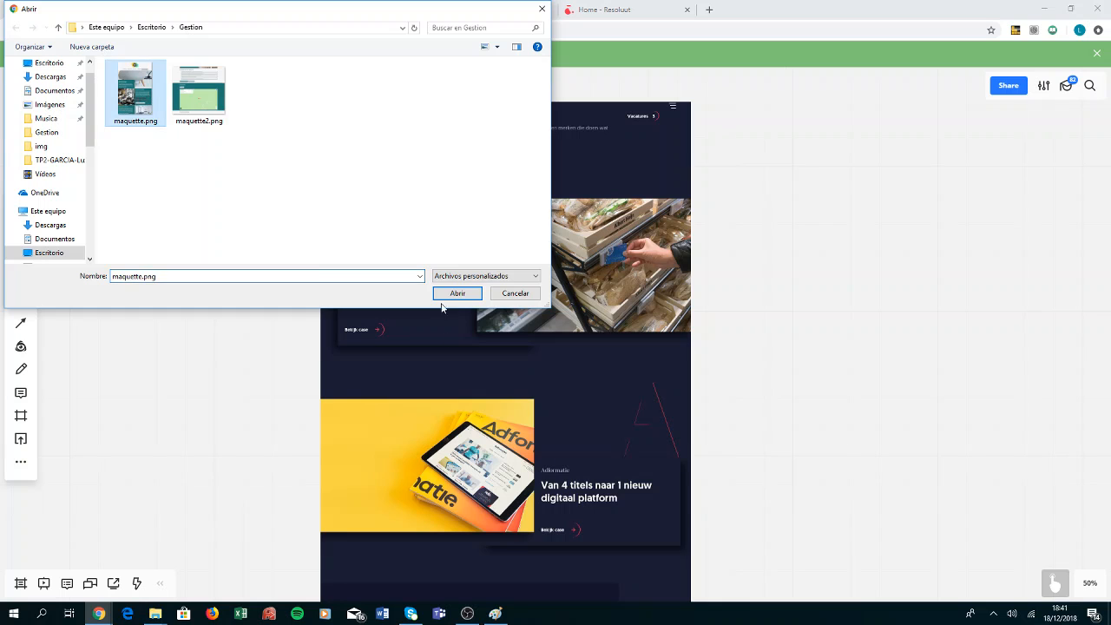
click(457, 293)
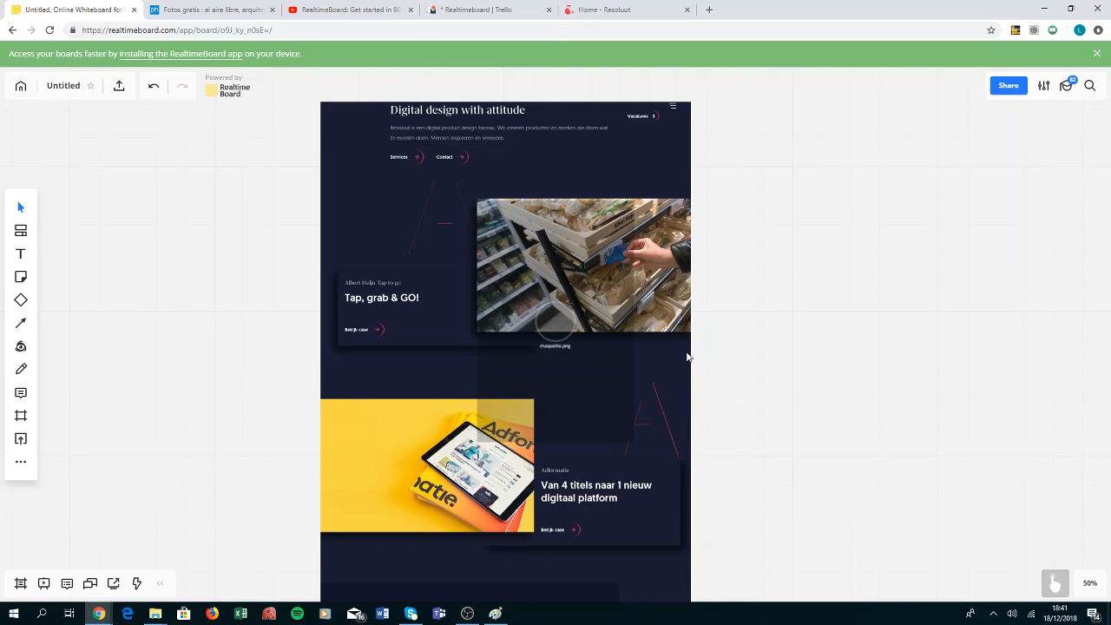
Step: Move the maquette image into the empty area to the right of the web page capture and enlarge it
drag(562, 319, 920, 335)
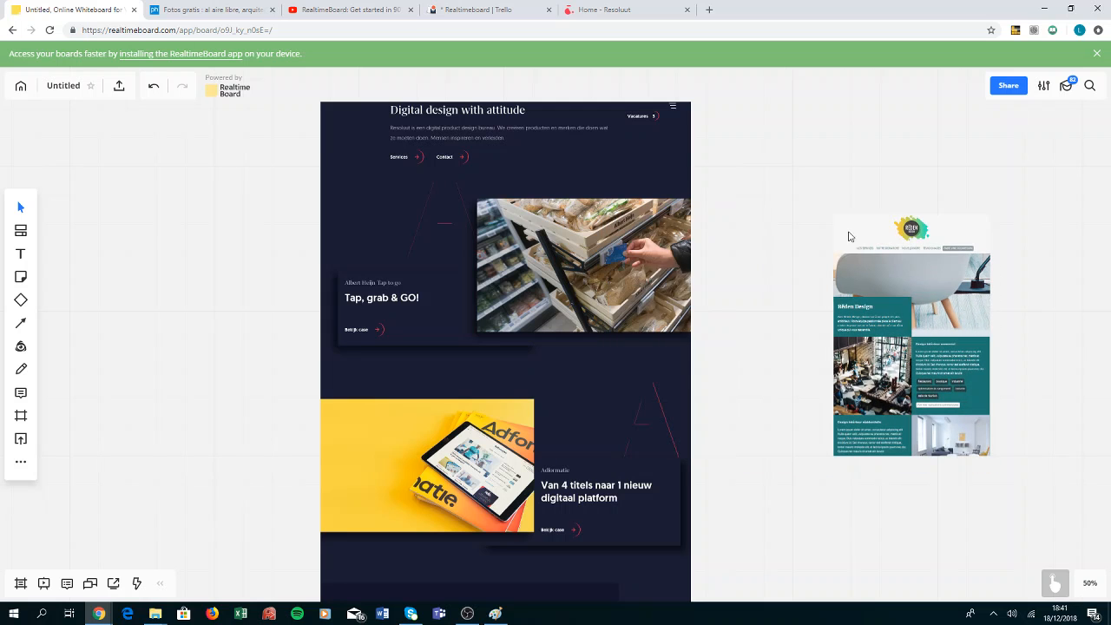
drag(831, 213, 697, 99)
drag(881, 235, 873, 234)
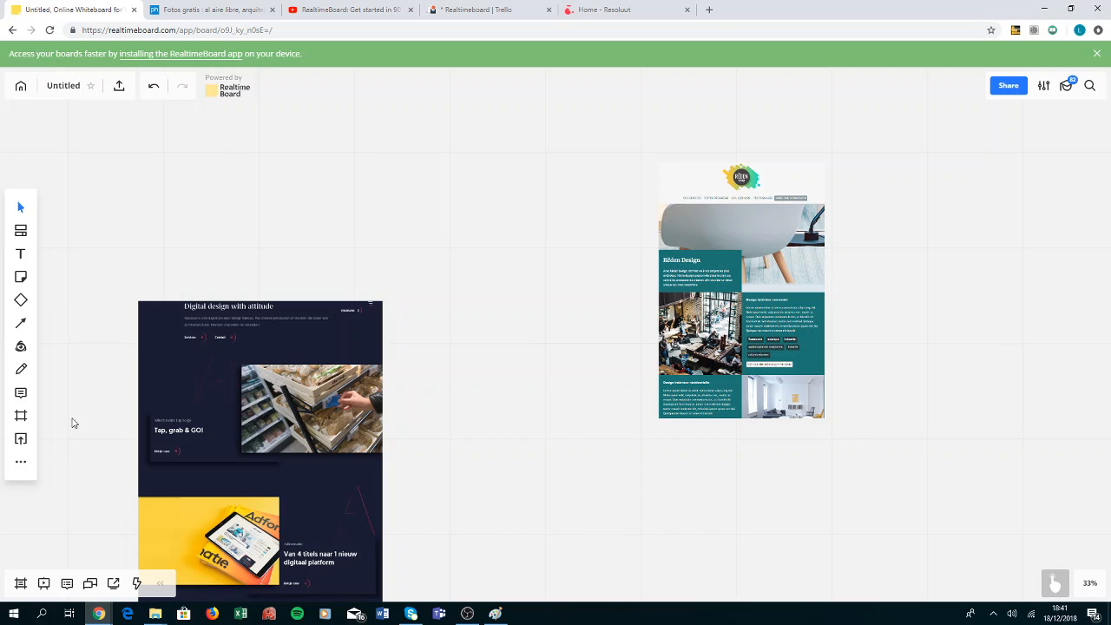
Step: Open the iFrame embedding dialog and copy the embed code of the YouTube video "RealtimeBoard: Get started in 90 seconds"
click(20, 443)
click(21, 462)
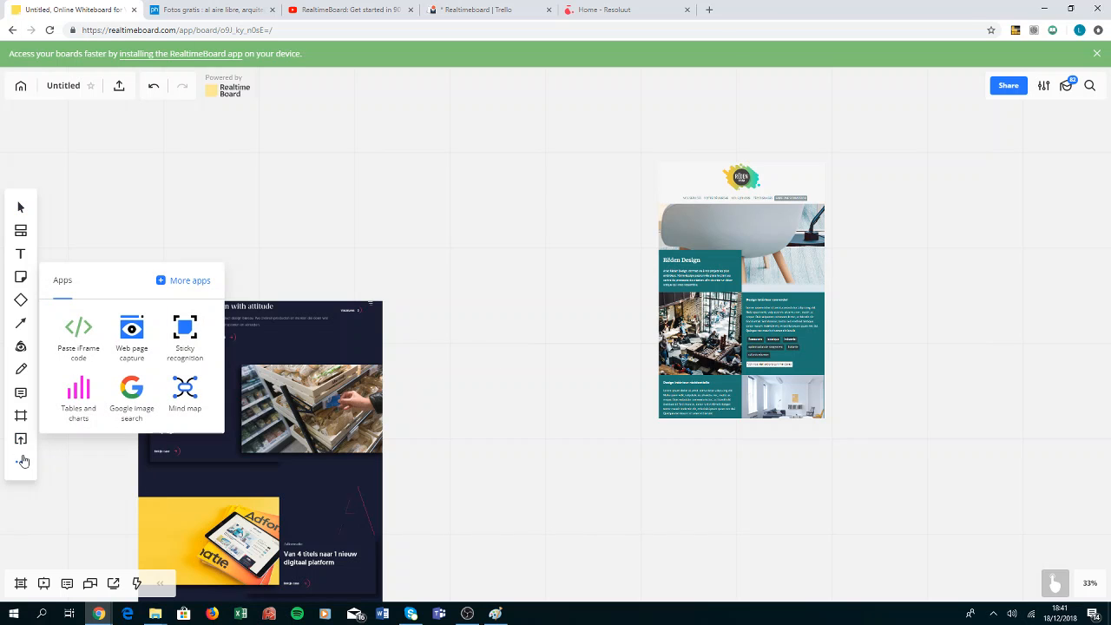
click(24, 465)
click(23, 465)
click(76, 336)
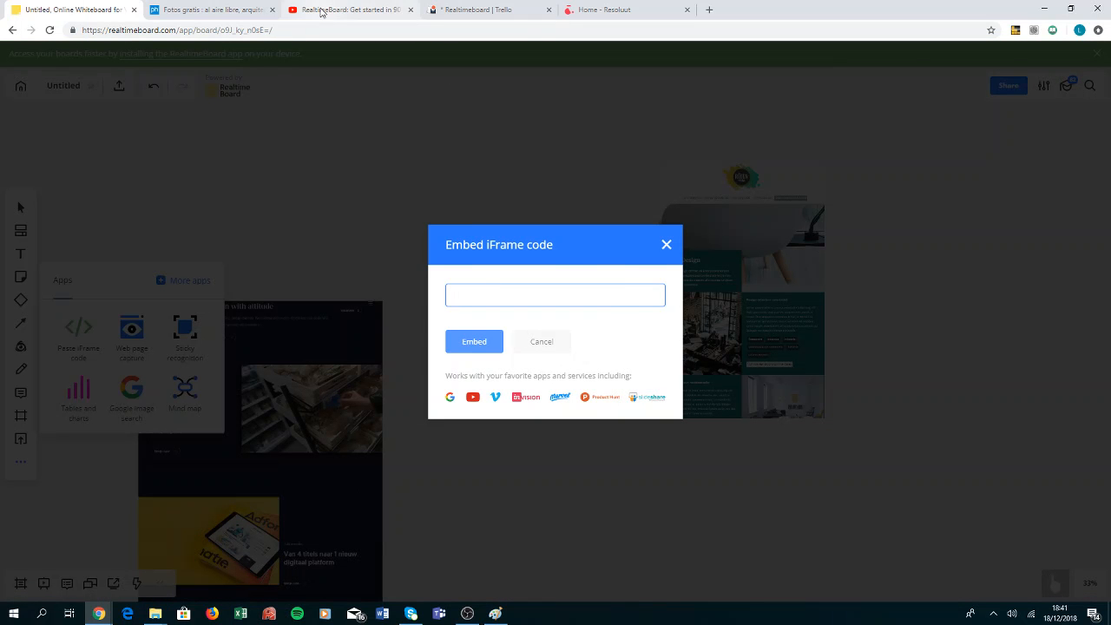
click(324, 11)
click(862, 303)
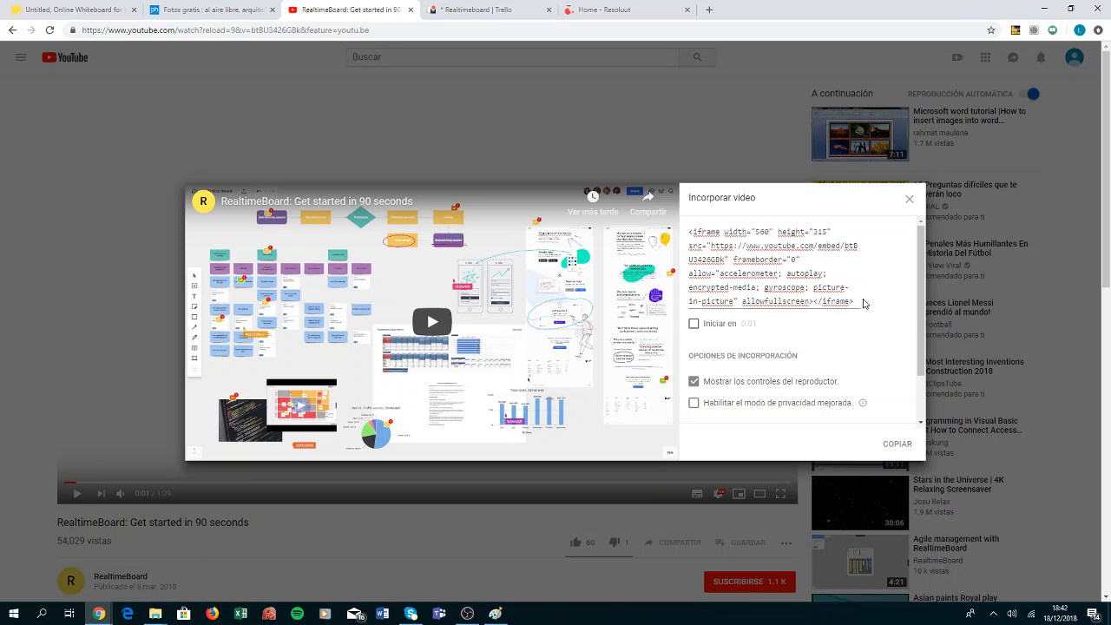
key(ctrl+a)
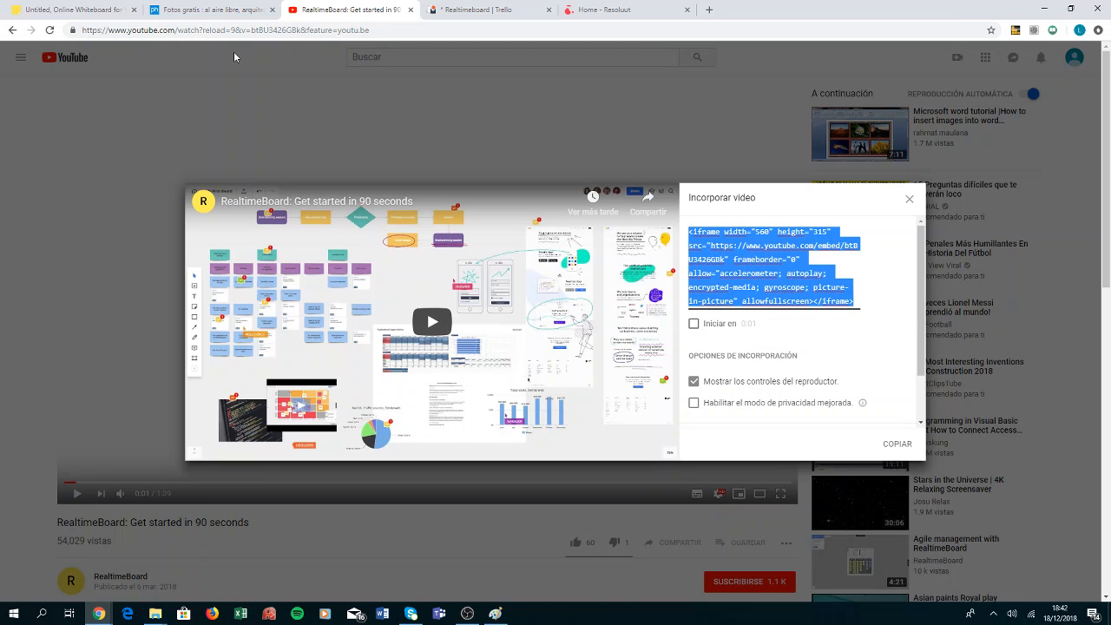
Step: Embed the copied video code on the board and move the video onto the web page capture's bread-shelf photo
click(76, 10)
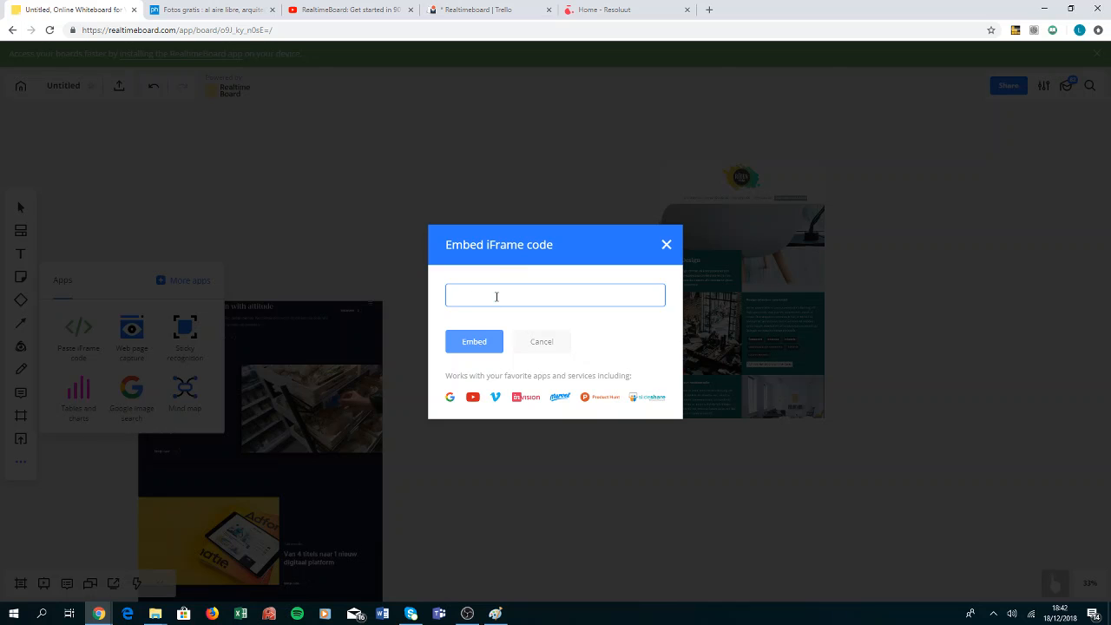
key(ctrl+v)
click(473, 340)
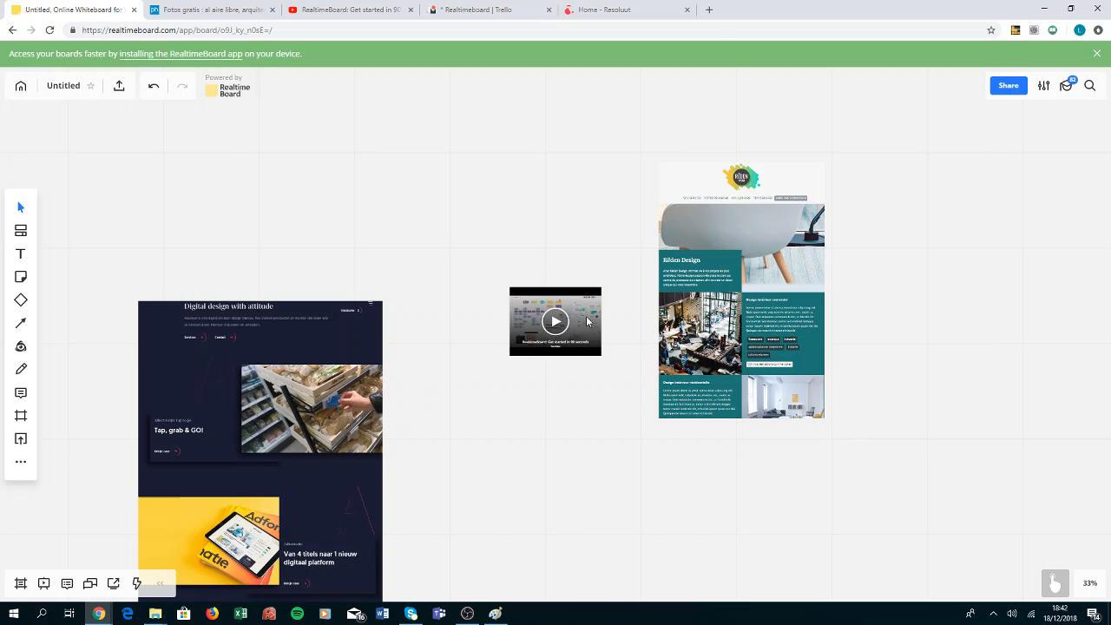
drag(574, 327, 310, 422)
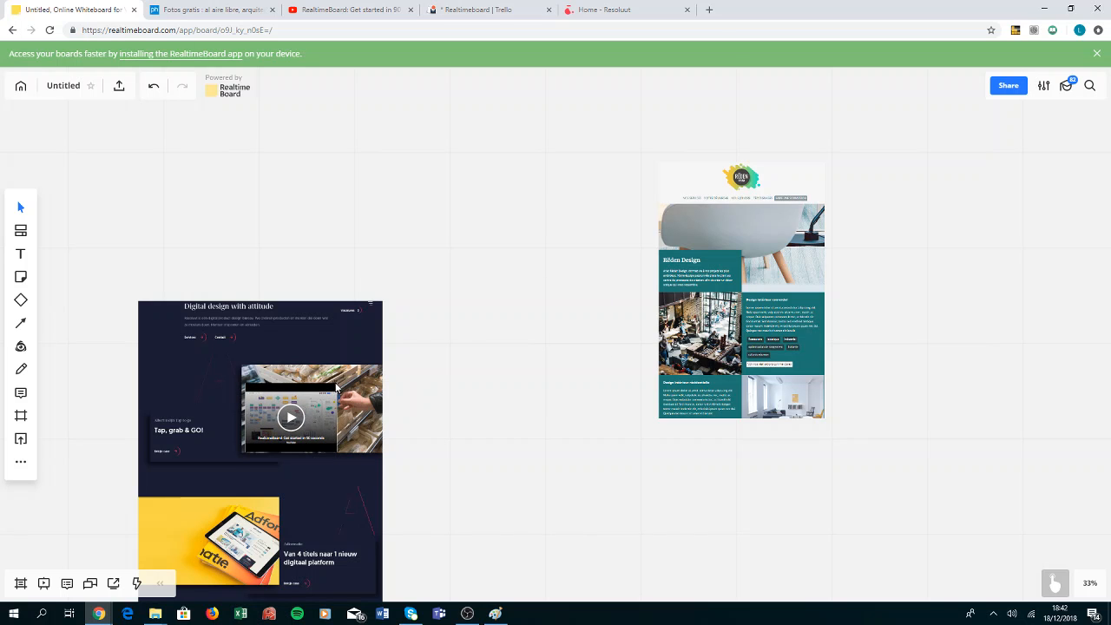
Step: Enlarge the embedded video to cover the bread-shelf photo, and play it briefly before pausing it
click(337, 390)
click(335, 389)
drag(337, 382, 383, 349)
click(309, 402)
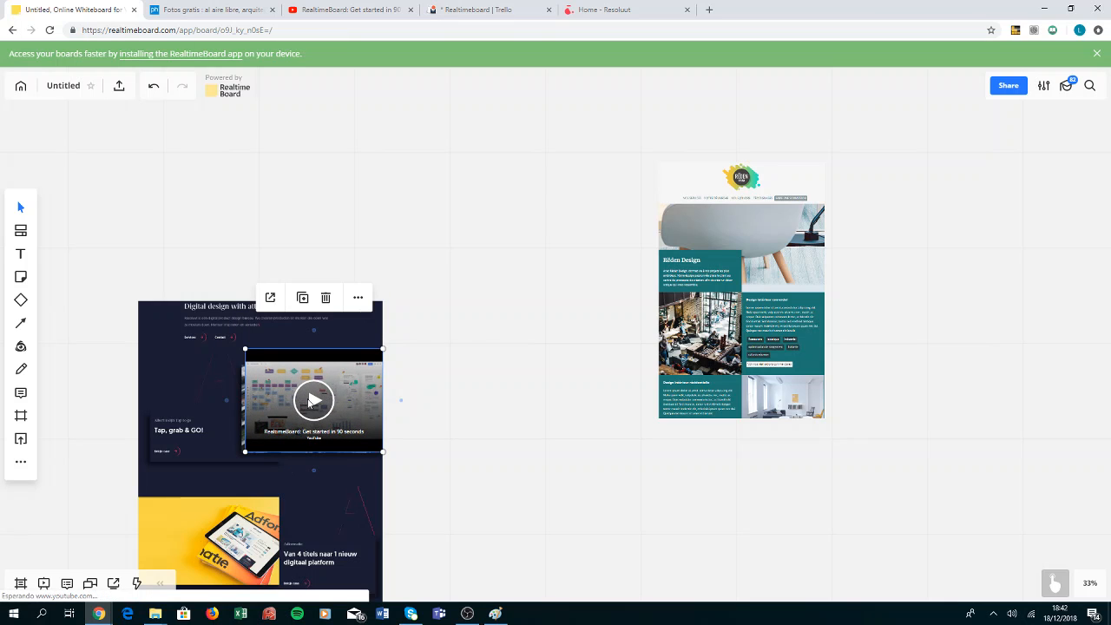
click(312, 403)
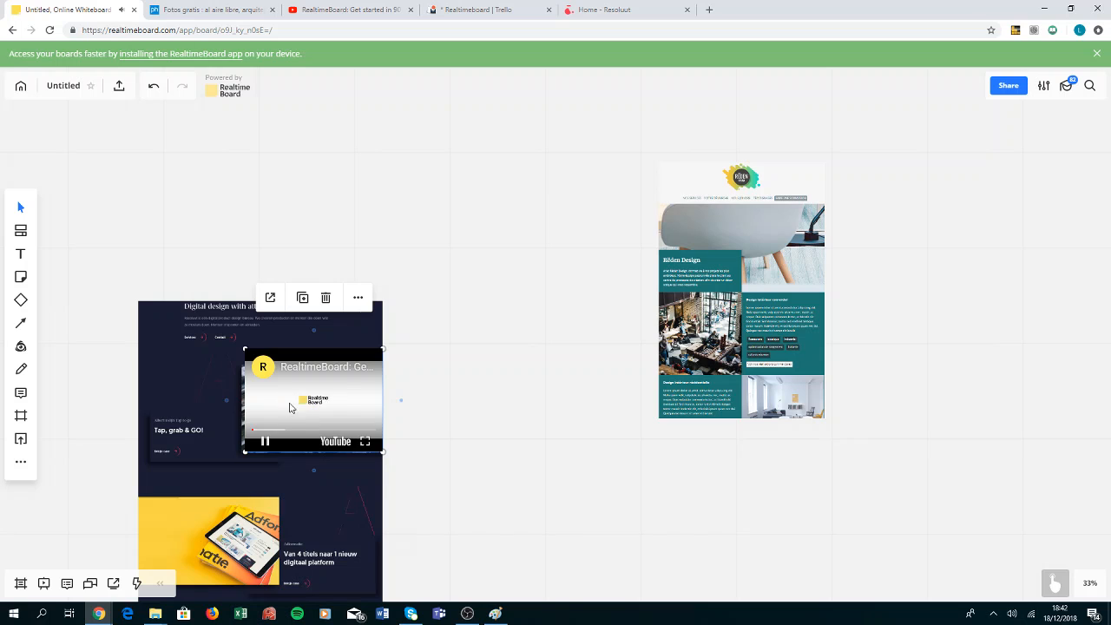
click(266, 443)
Step: Move the IconFinder app from the toolbar into the apps collection and back onto the toolbar
click(21, 466)
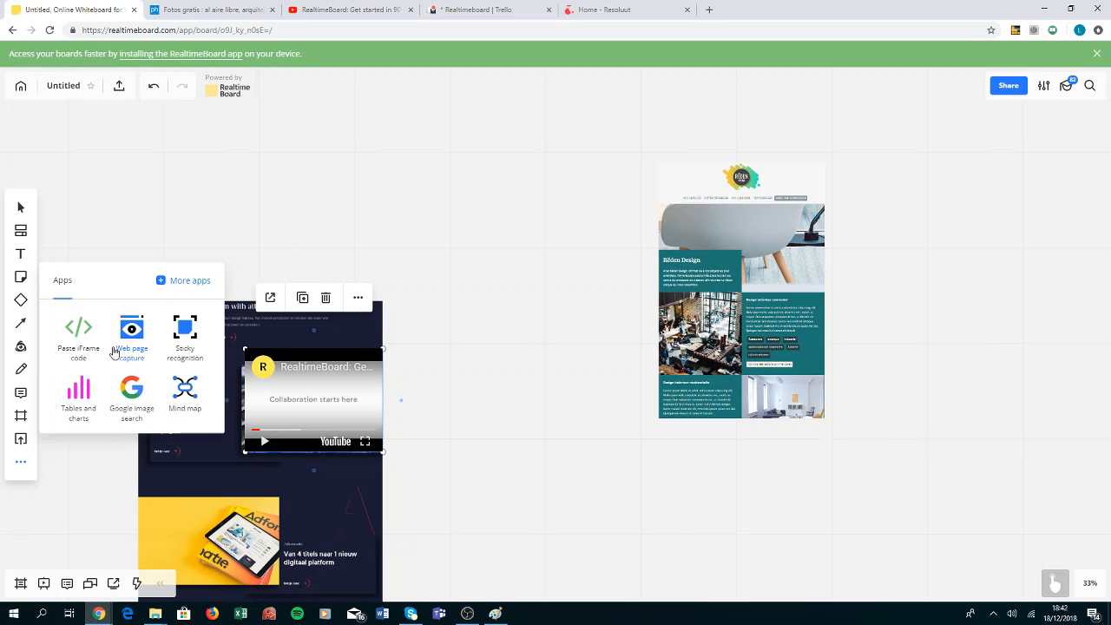
drag(21, 347, 78, 363)
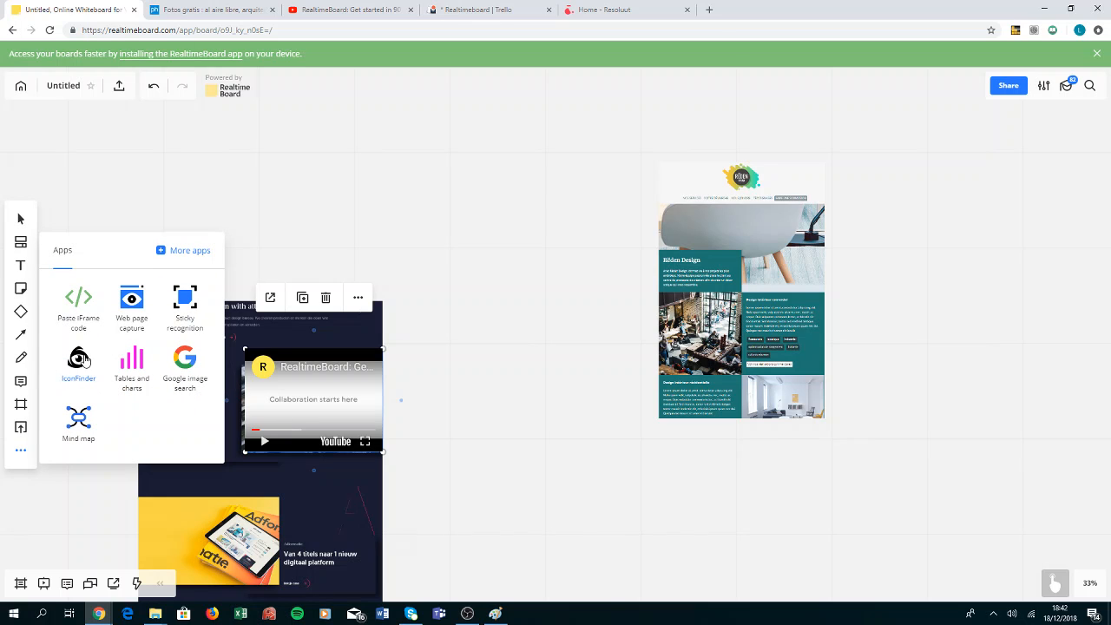
drag(78, 358, 23, 348)
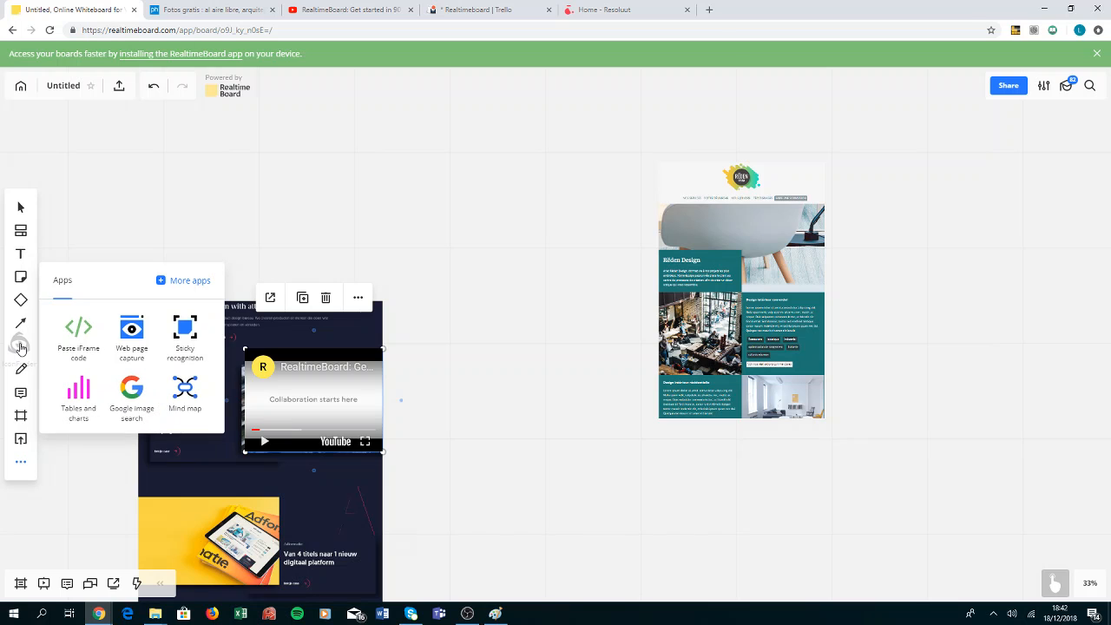
Step: Search IconFinder for FACEBOOK icons
click(23, 347)
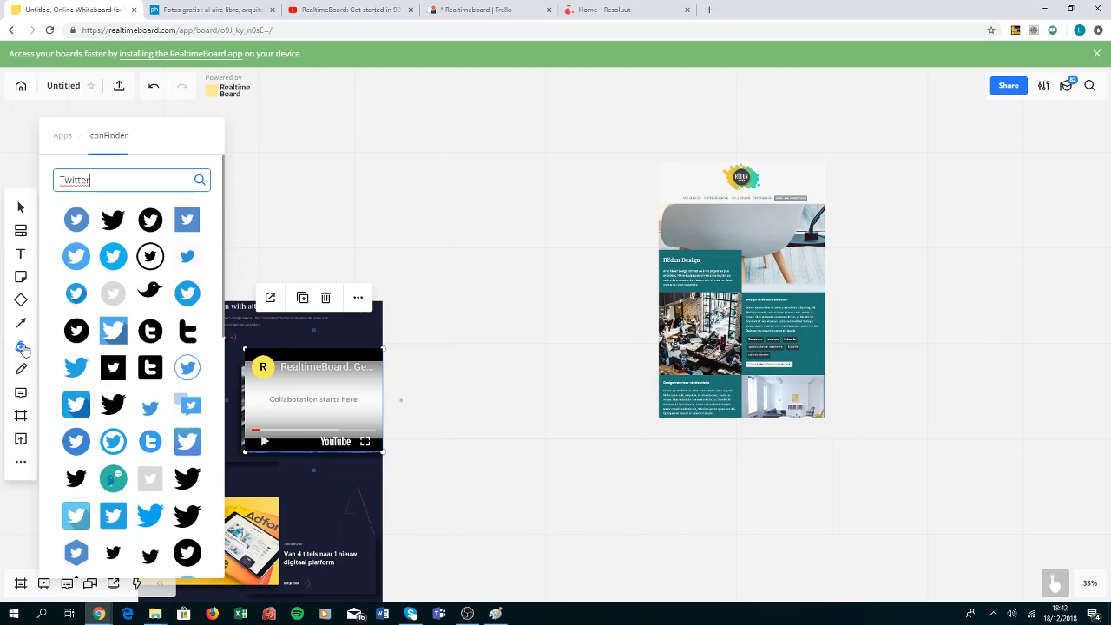
drag(100, 179, 17, 171)
text(FACEBOOK)
key(Return)
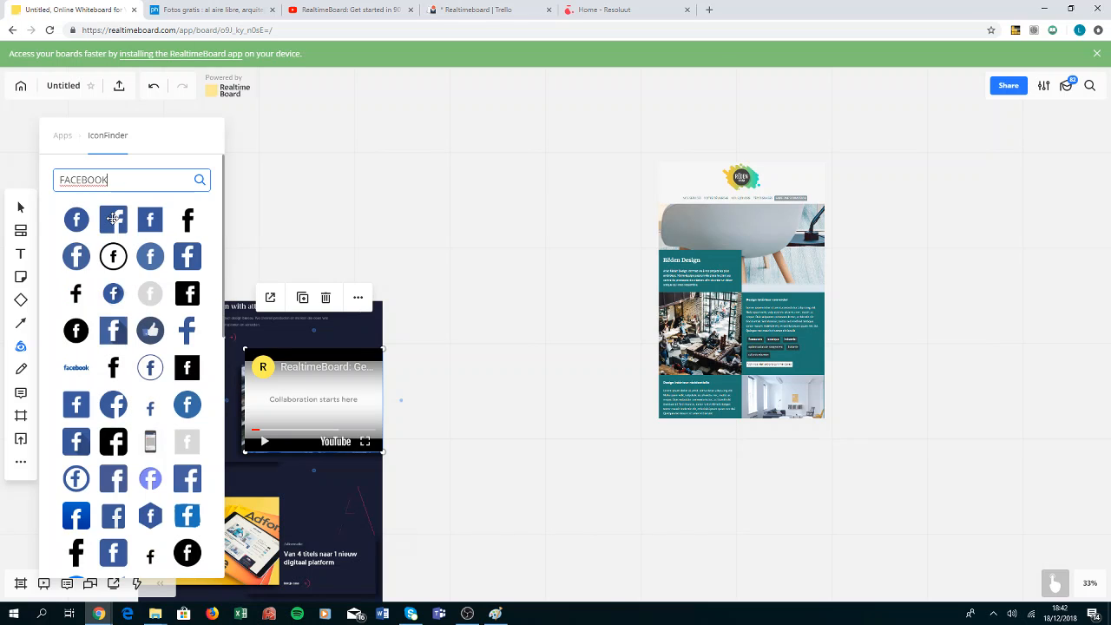
Step: Add the square blue Facebook icon to the board, enlarge it and position it at the right edge of the maquette's chair photo
drag(113, 218, 555, 321)
click(561, 324)
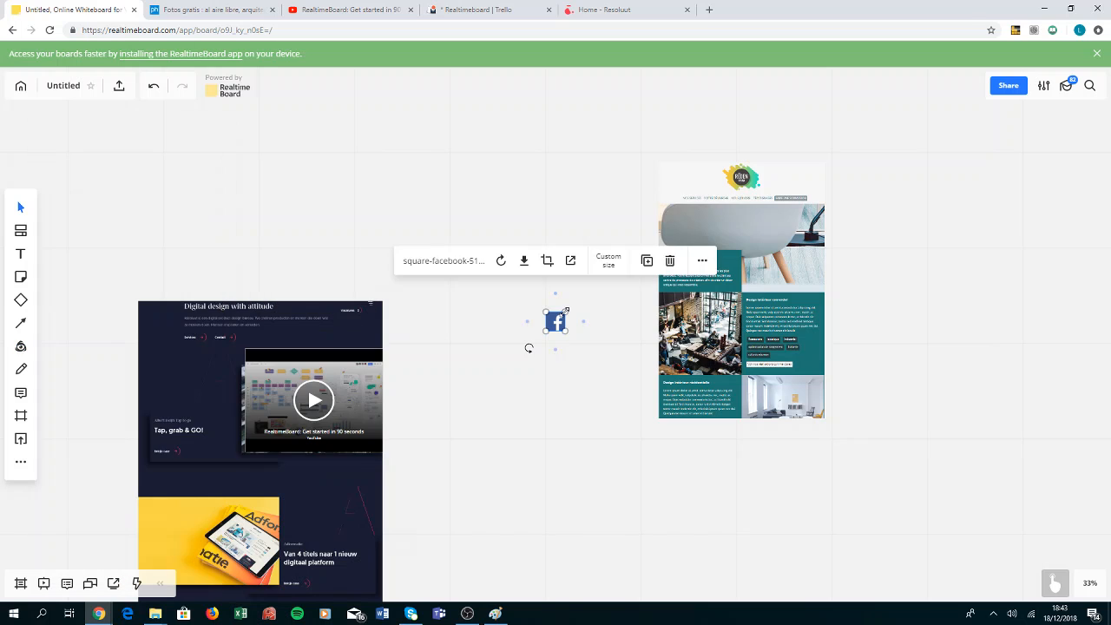
drag(567, 311, 792, 262)
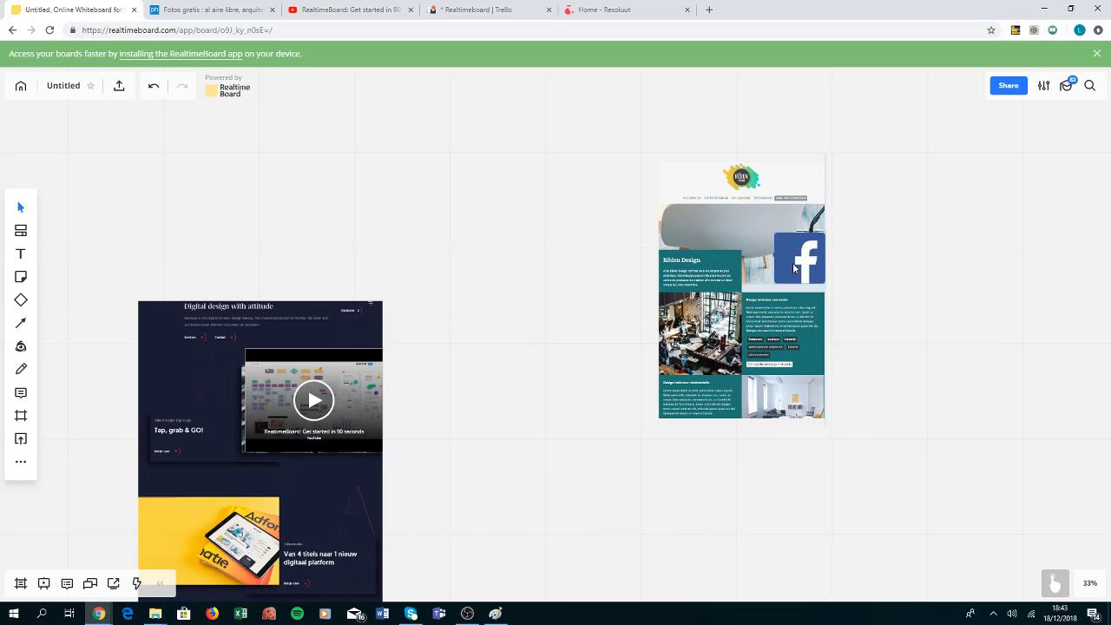
click(845, 283)
Step: Draw a green check mark on the web page capture's yellow tablet image and an orange-red X just above its right edge
click(20, 370)
click(96, 328)
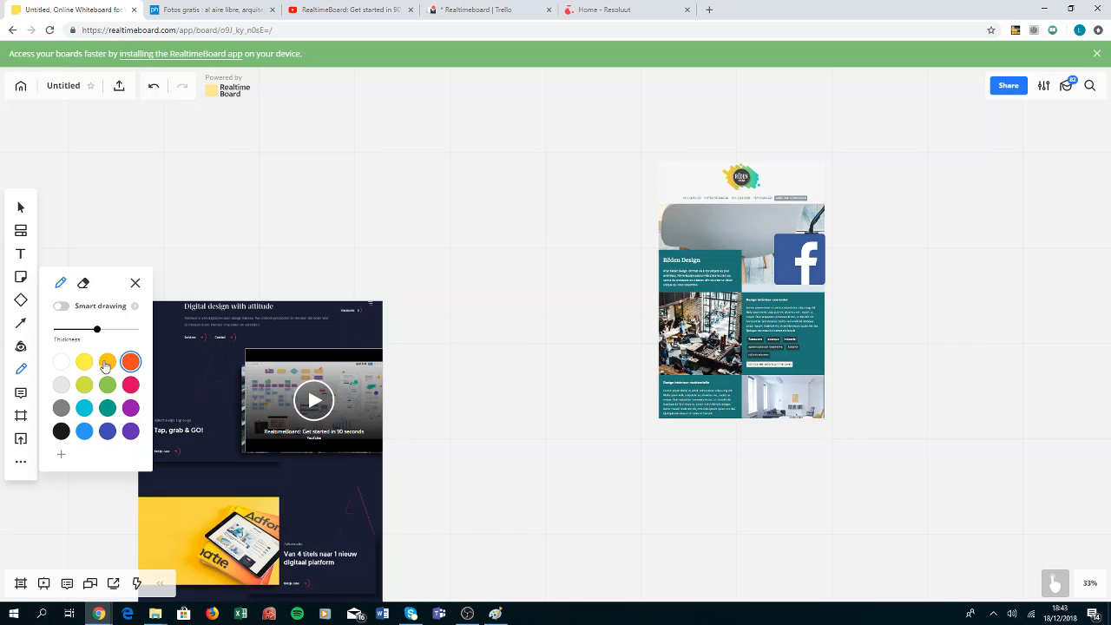
click(109, 387)
drag(196, 529, 227, 512)
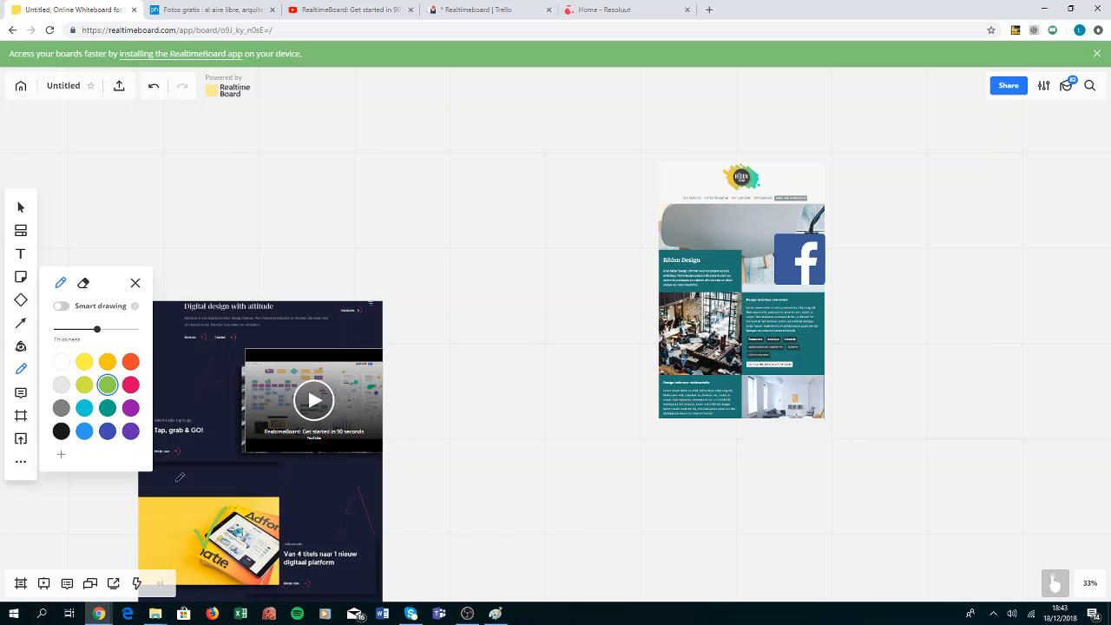
click(129, 363)
mouse_move(281, 461)
mouse_down()
mouse_move(325, 502)
mouse_move(282, 523)
mouse_up()
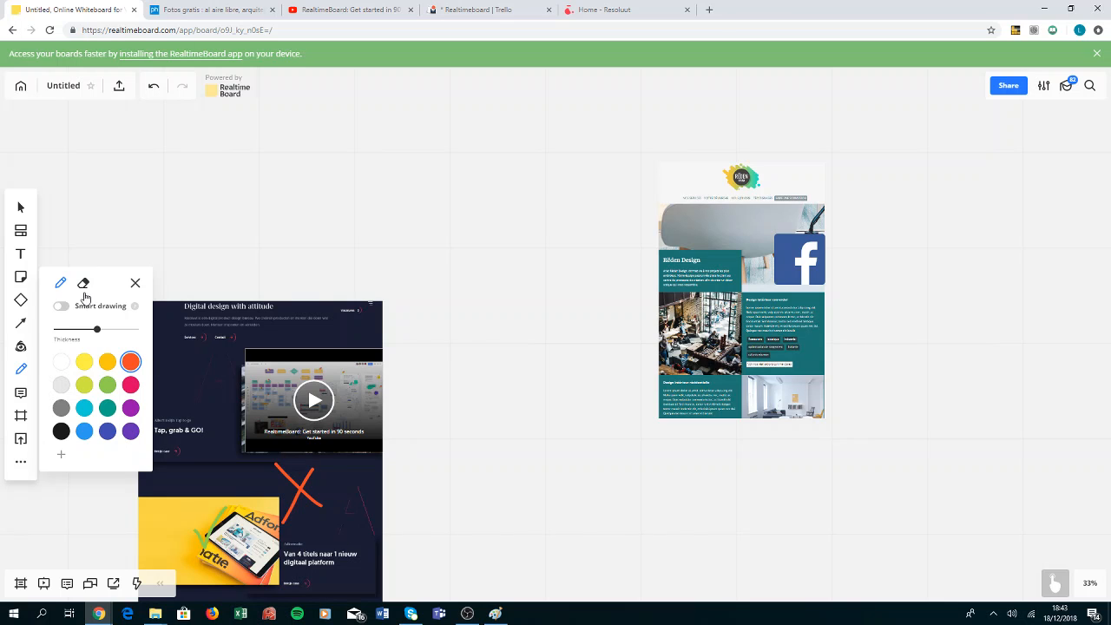
click(136, 284)
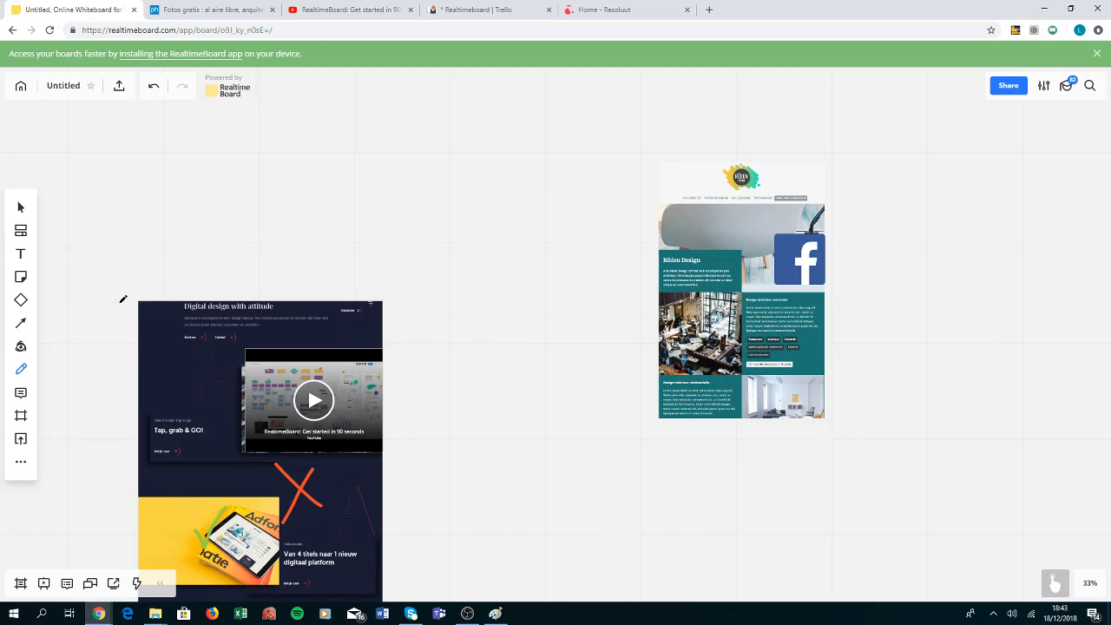
Step: Add a sticky note reading "Changer l'image" on the maquette's café photo and color it yellow
click(21, 275)
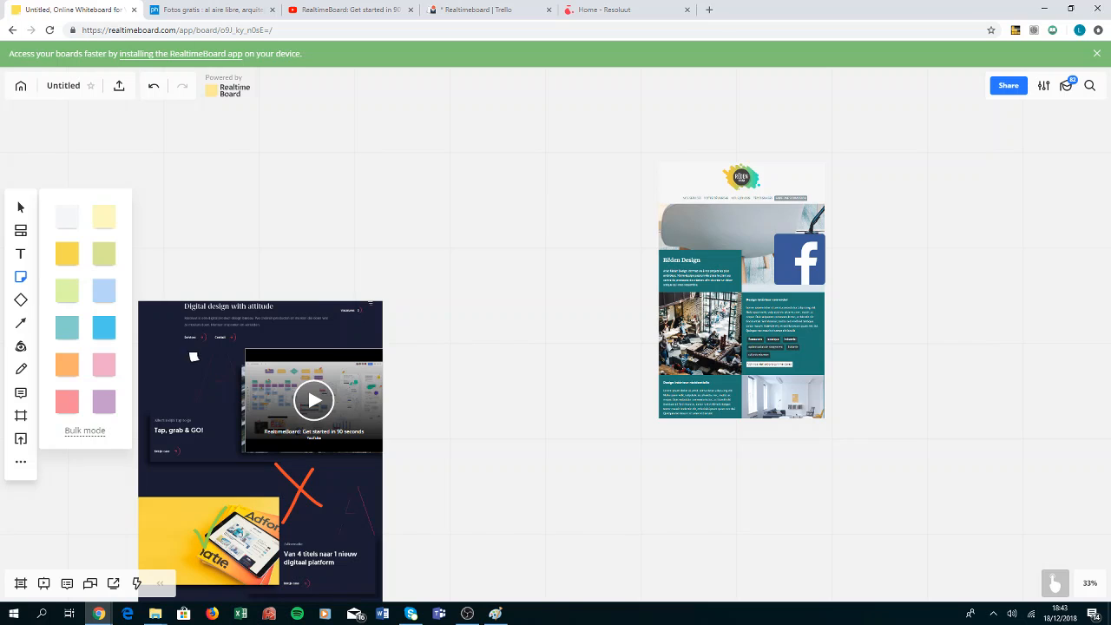
click(701, 321)
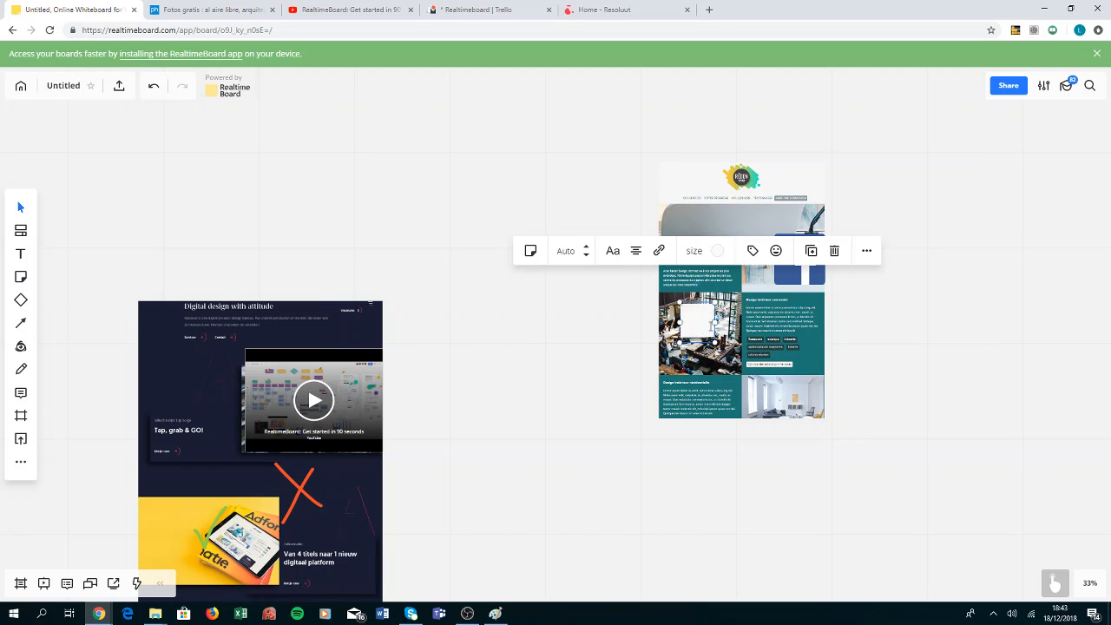
text(Changed)
key(Return)
text(l'image)
click(717, 251)
click(728, 283)
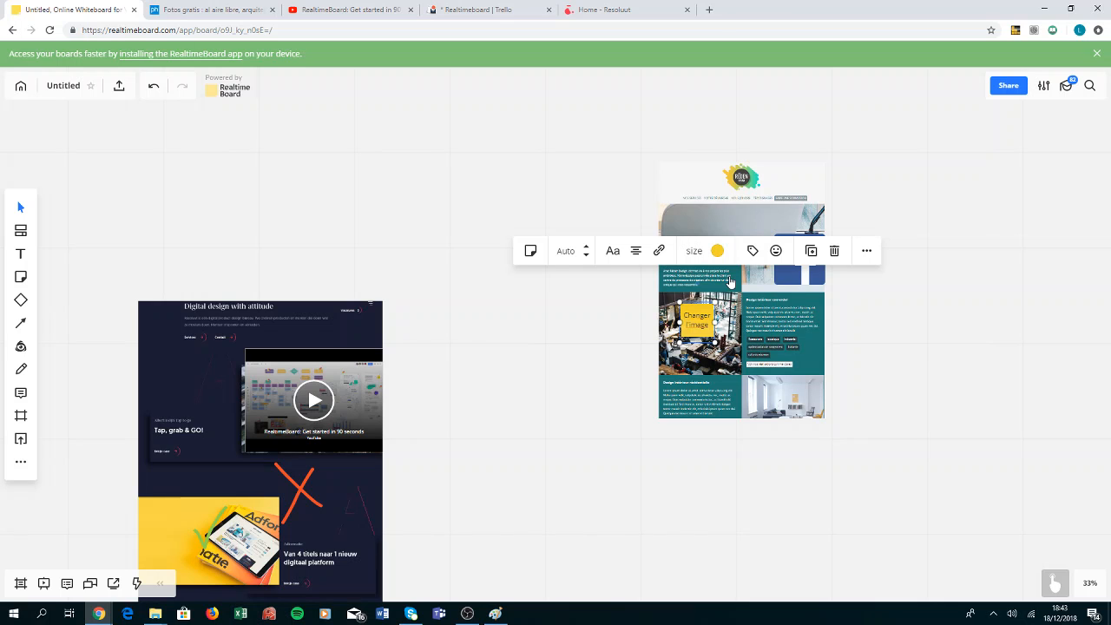
double_click(699, 325)
triple_click(696, 327)
click(709, 327)
drag(709, 327, 684, 325)
click(660, 251)
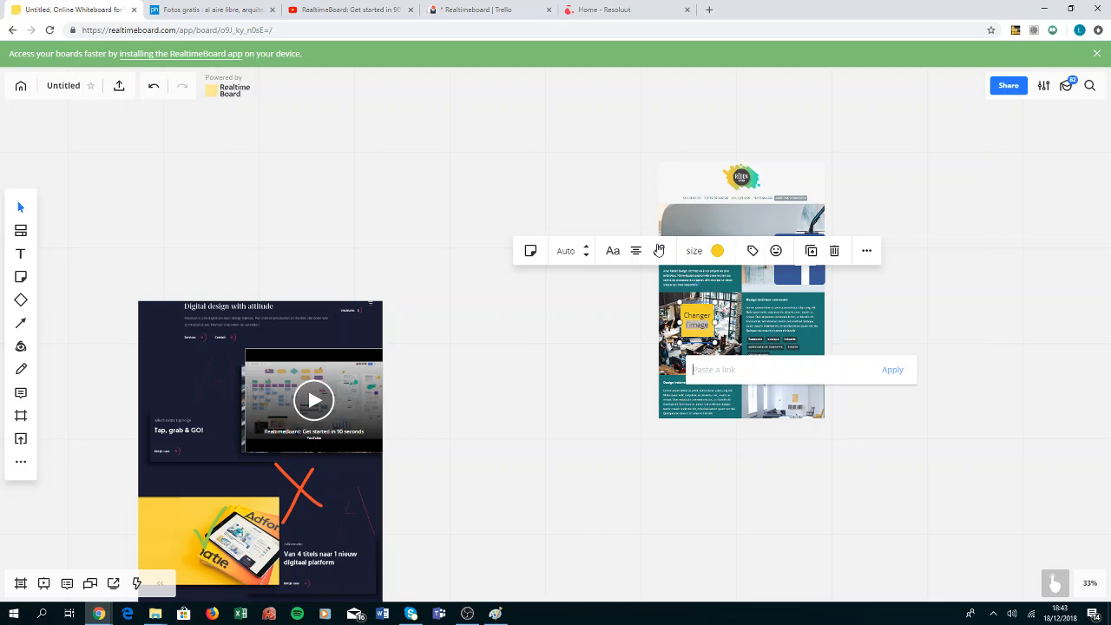
click(215, 9)
click(226, 30)
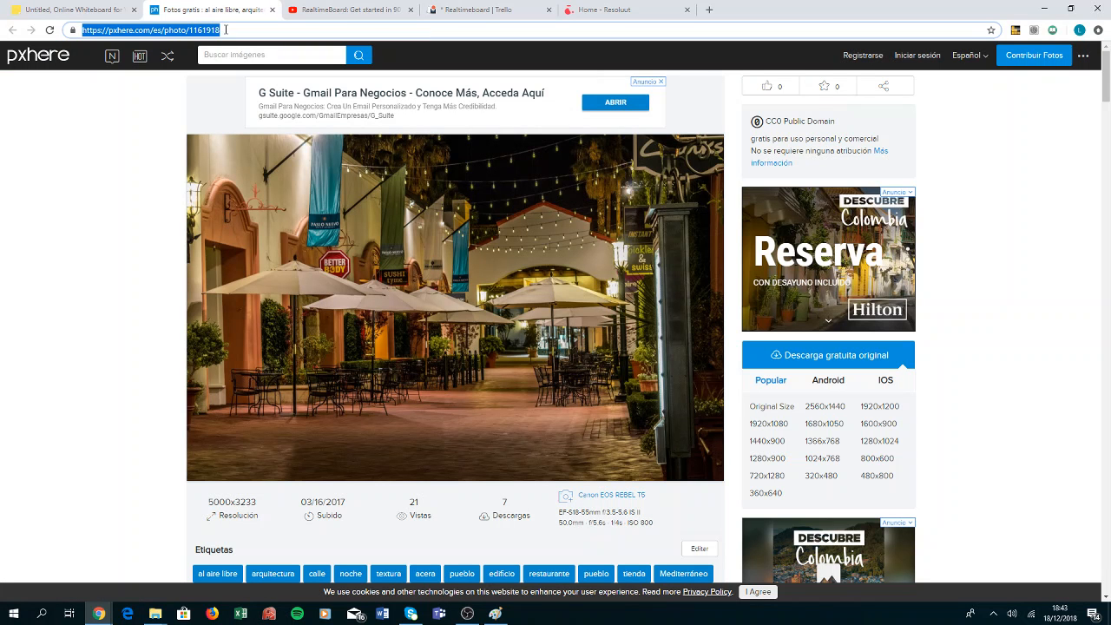
click(111, 10)
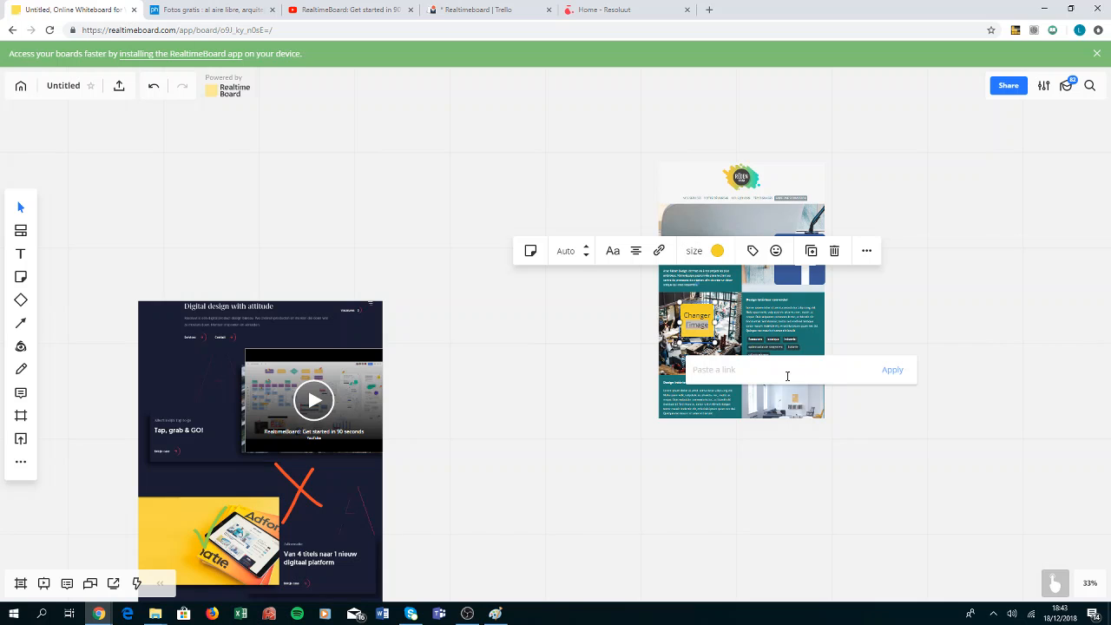
key(ctrl+v)
click(890, 370)
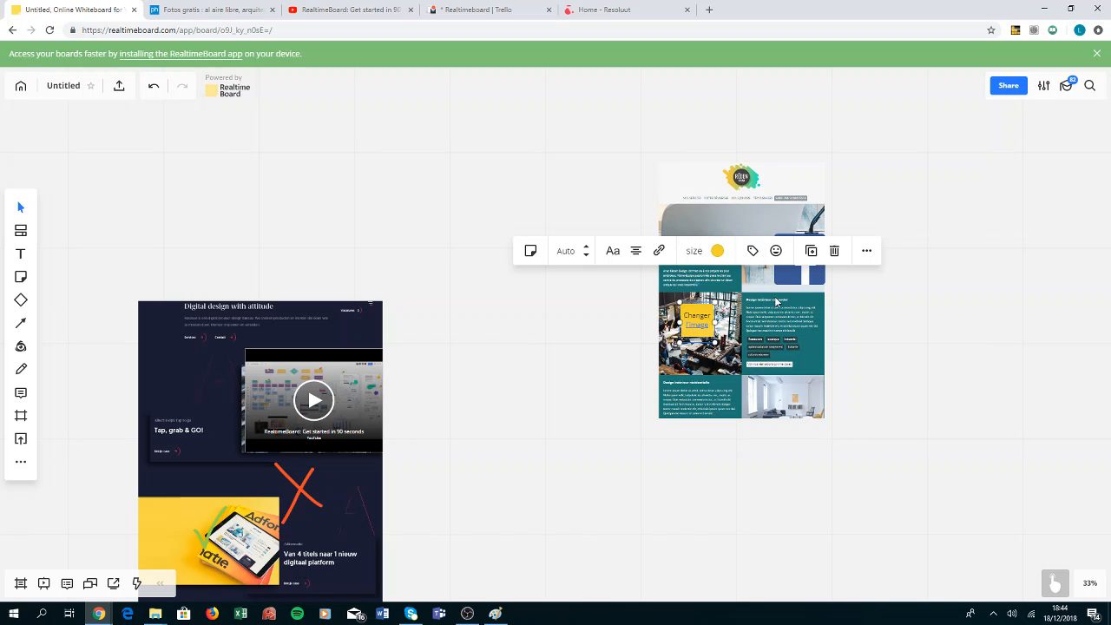
Step: Place a comment on the maquette's chair photo above the Facebook icon, mention the board member and start the message with "Peux"
scroll(855, 304, up, 3)
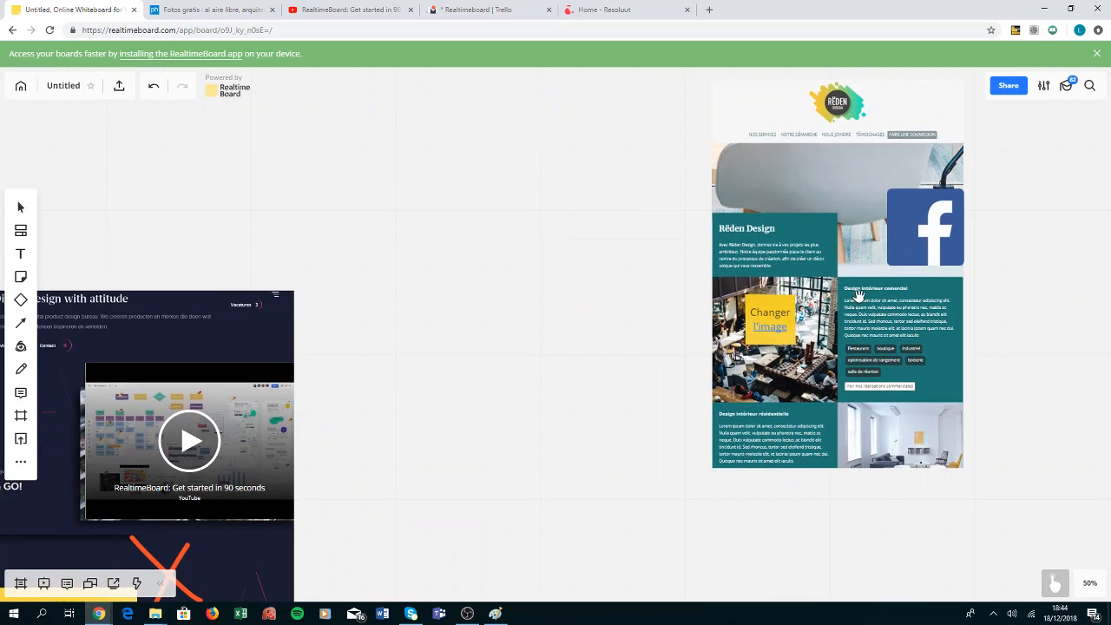
drag(861, 298, 653, 382)
scroll(652, 382, up, 3)
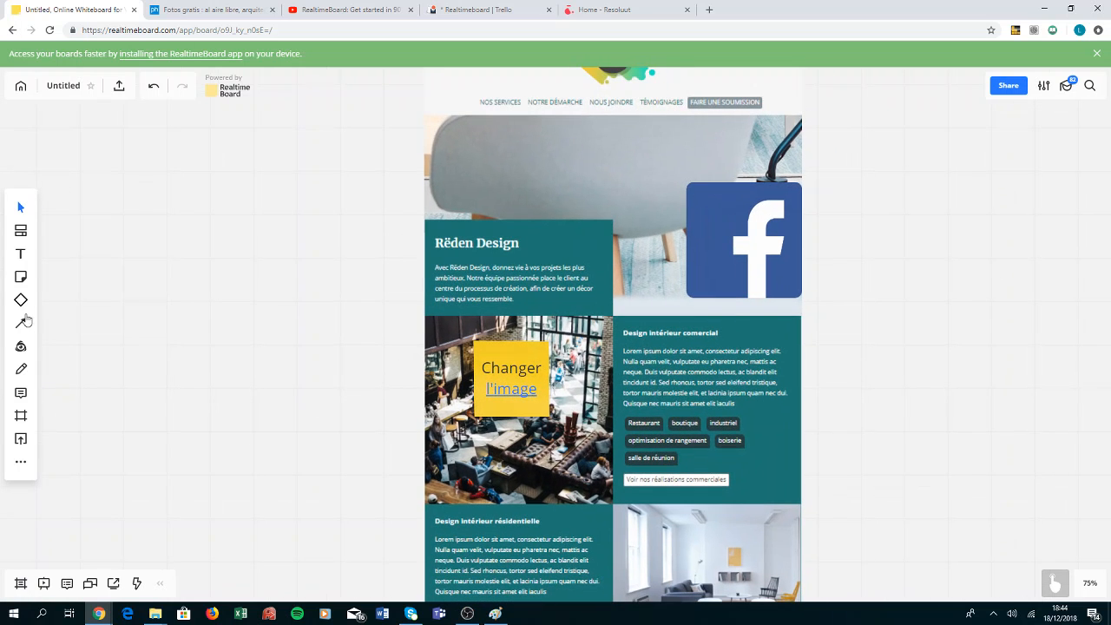
click(21, 392)
click(750, 169)
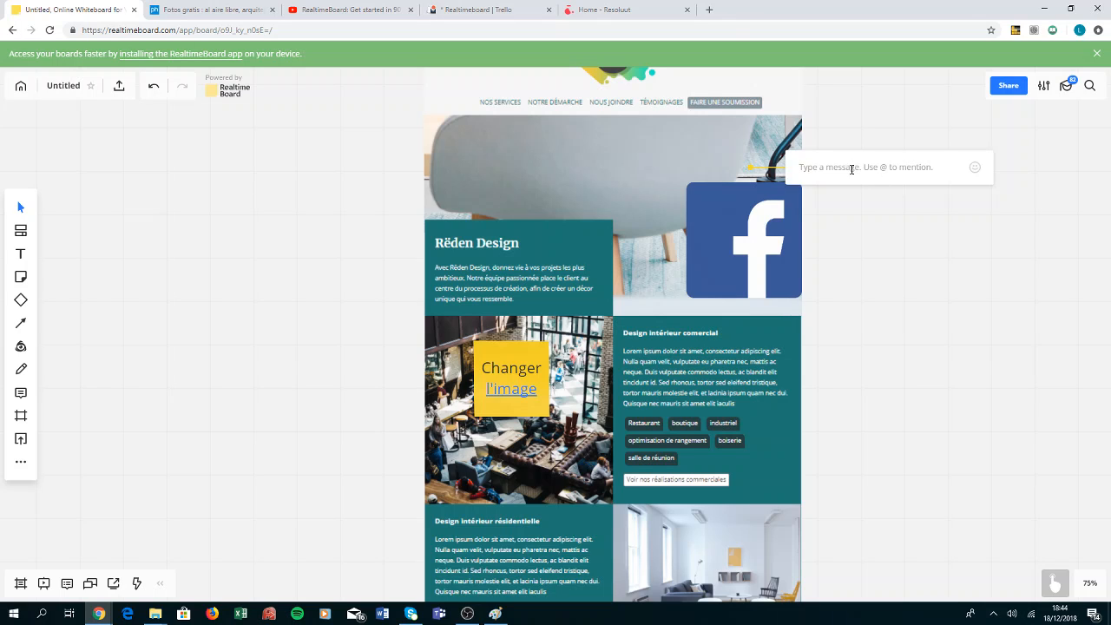
text(@)
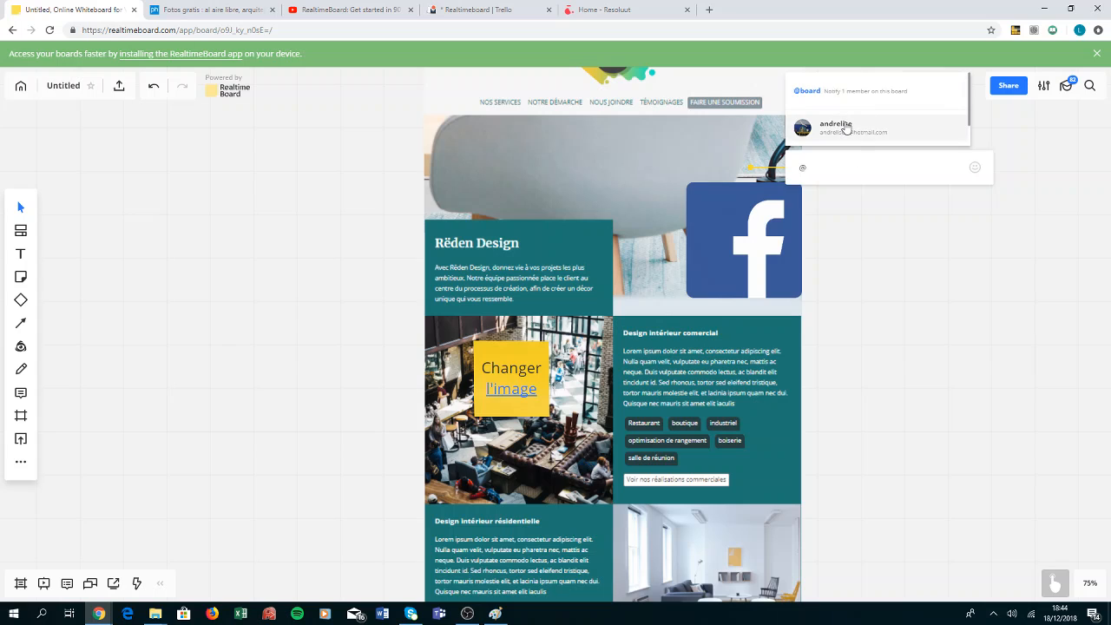
click(846, 129)
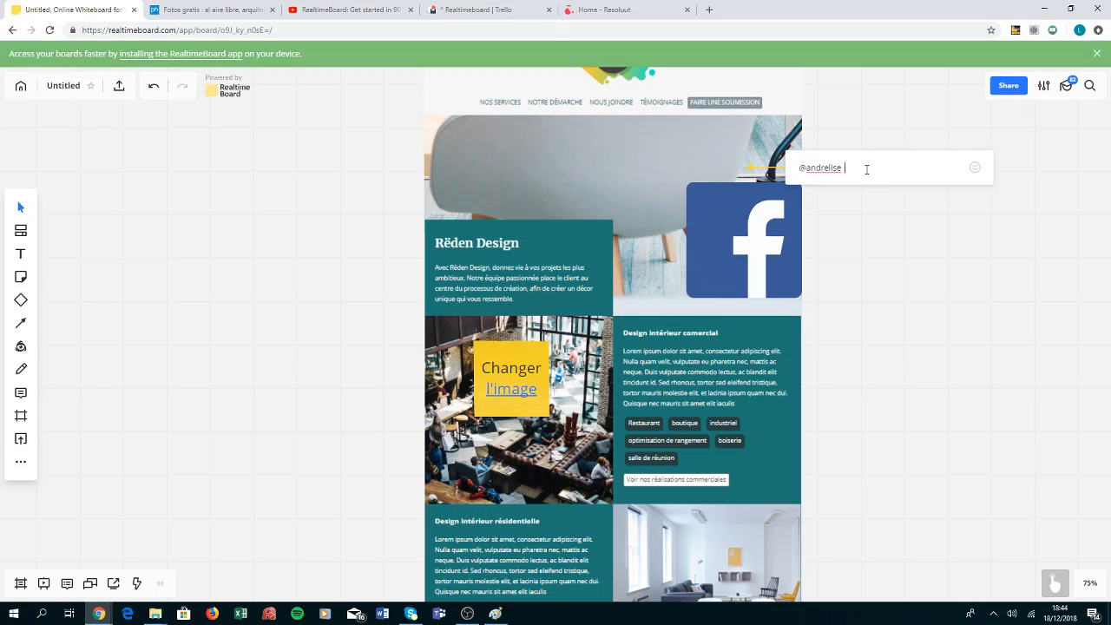
text(ici)
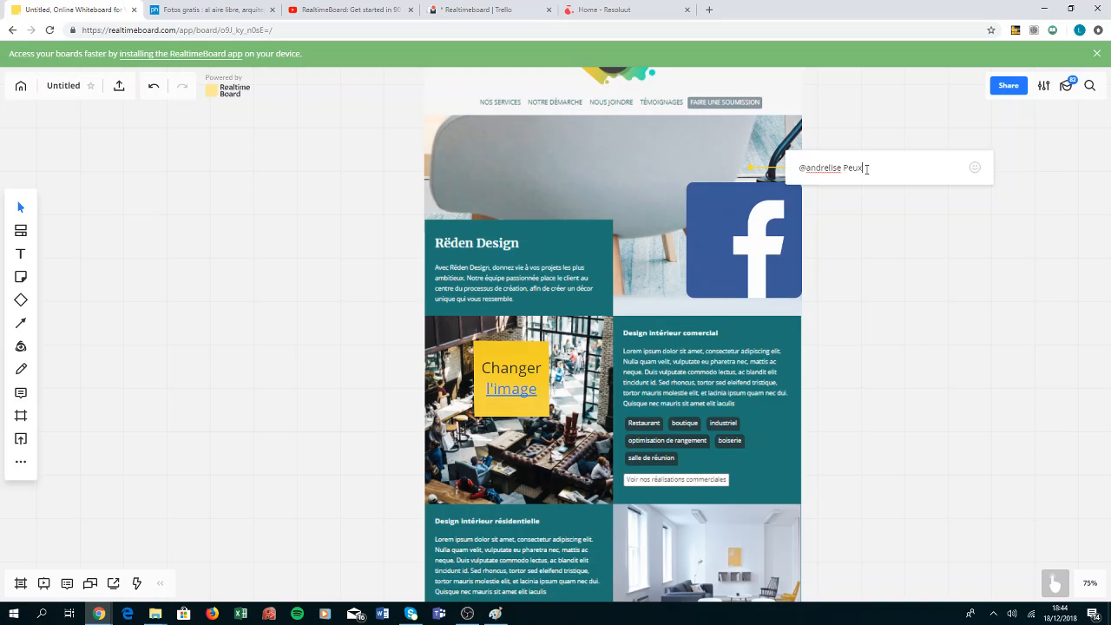